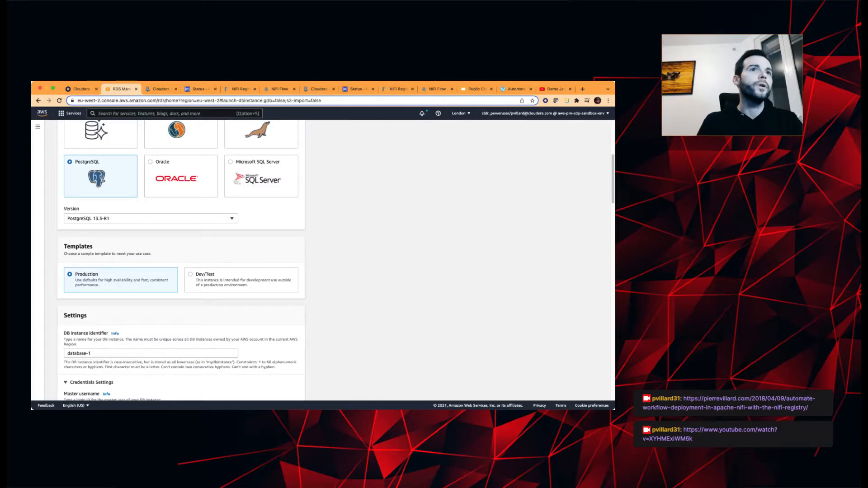
Examine the PostgreSQL version choices and the template, credentials, instance class, connectivity and authentication settings in the database creation form.
left_click(136, 218)
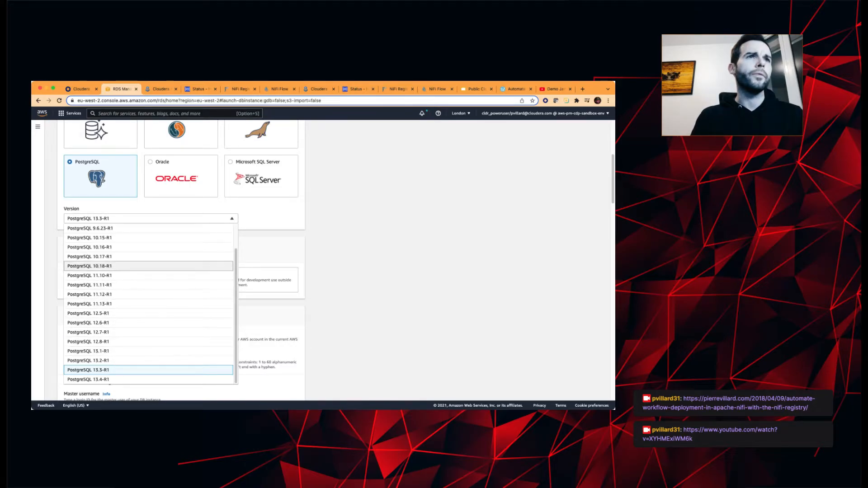
left_click(362, 262)
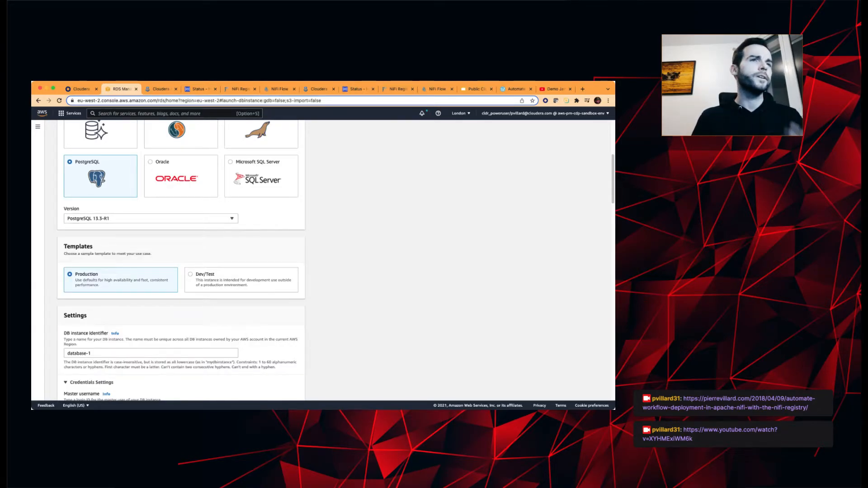
scroll(362, 262, "down", 3)
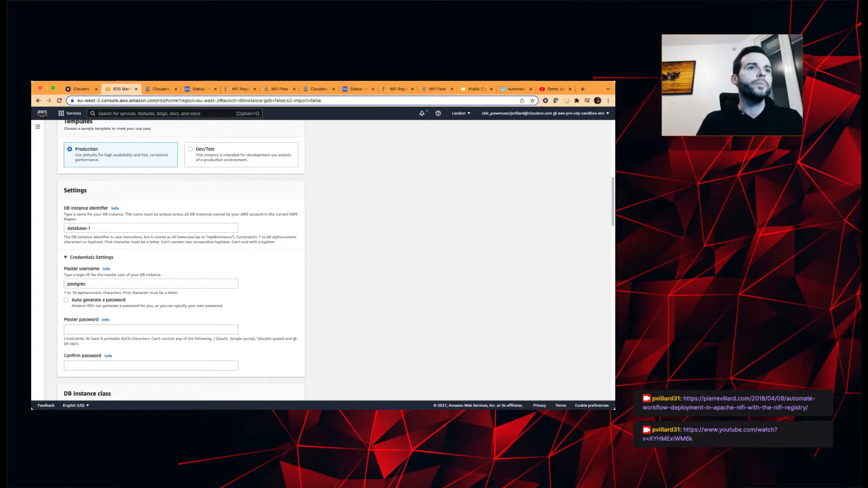
scroll(362, 262, "down", 4)
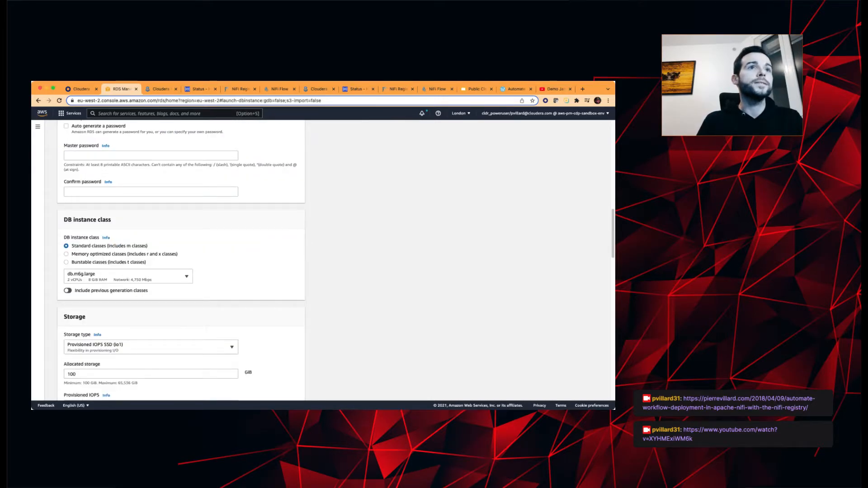
scroll(361, 262, "down", 4)
scroll(361, 262, "down", 7)
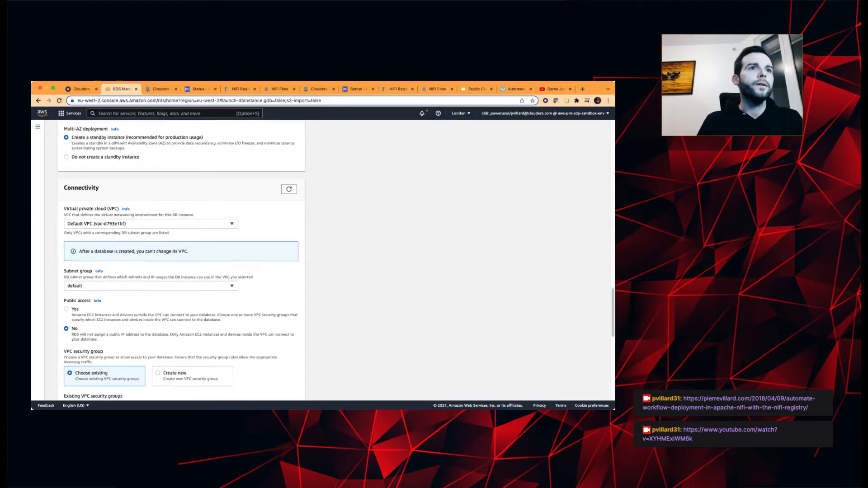
scroll(362, 262, "down", 2)
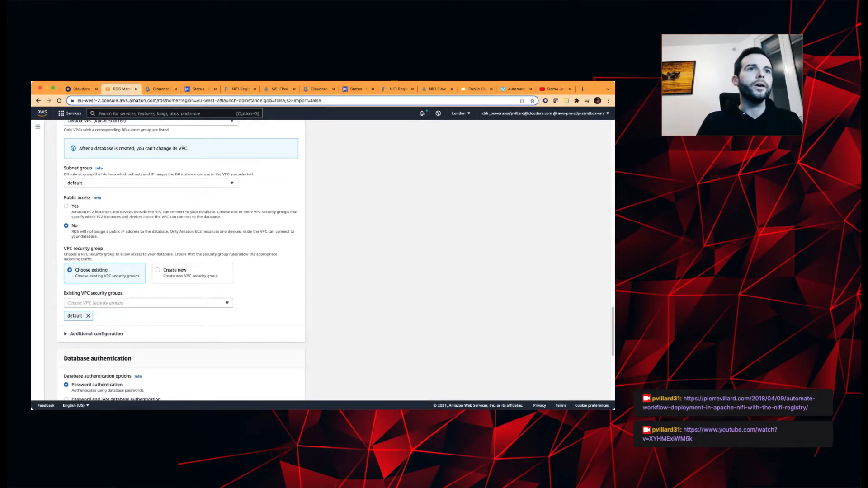
scroll(361, 262, "down", 3)
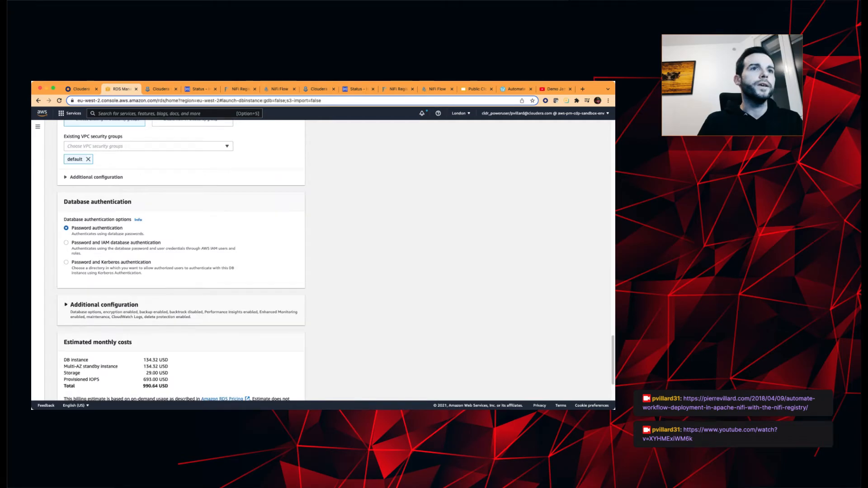
Expand the additional configuration section and set the initial database name to nifi_registry.
left_click(104, 305)
scroll(181, 263, "down", 1)
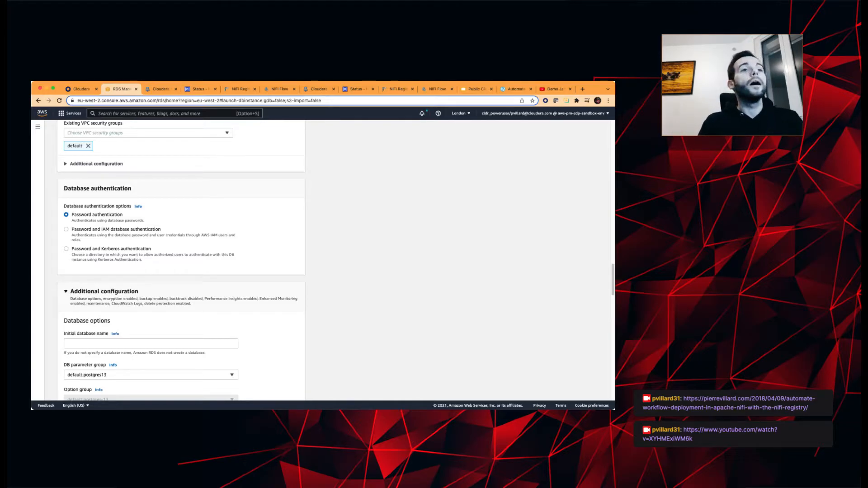
left_click(150, 343)
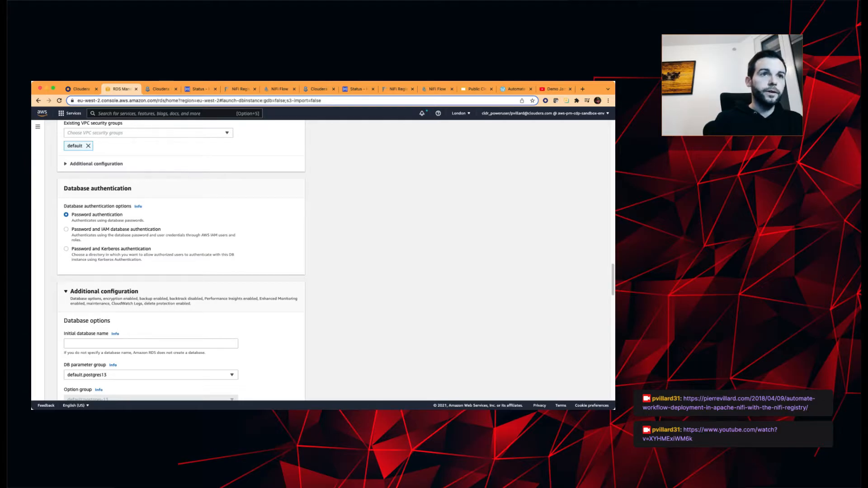
left_click(151, 344)
type("nifi_registry")
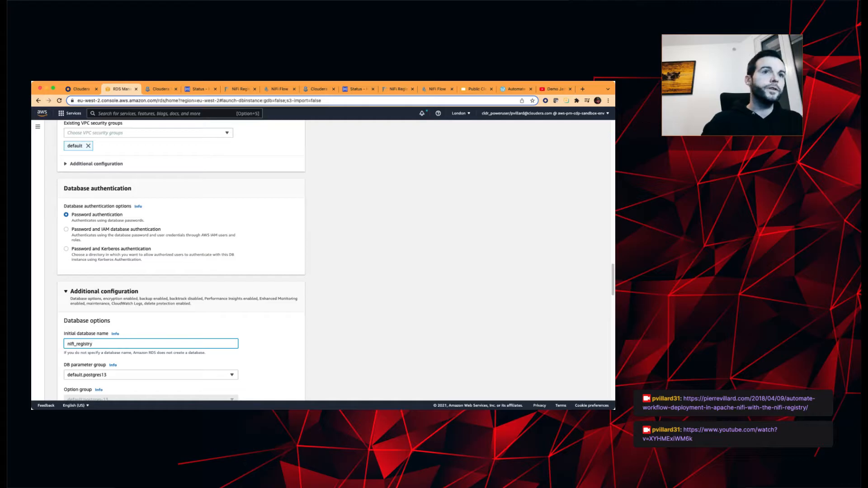
left_click(384, 316)
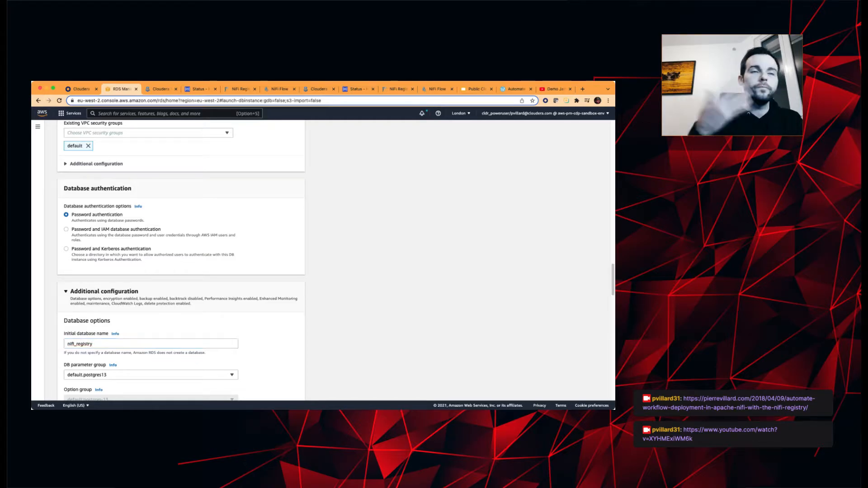
Clear the initial database name.
left_click(136, 344)
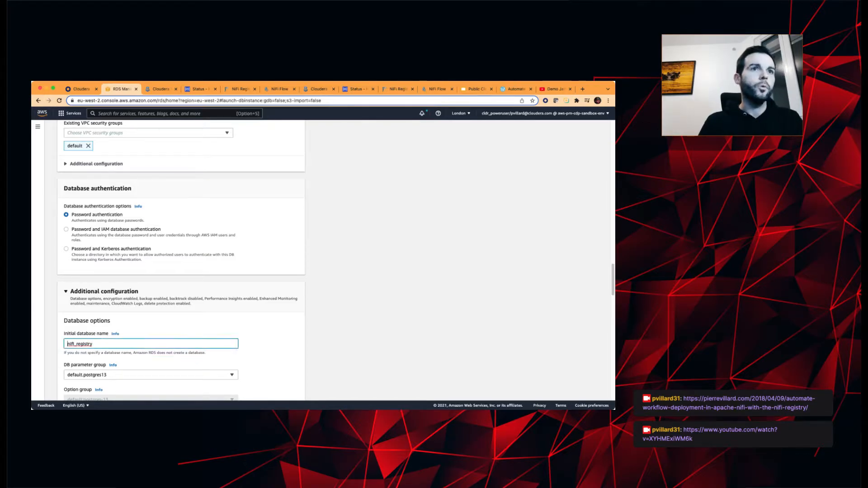
key("super+a")
key("BackSpace")
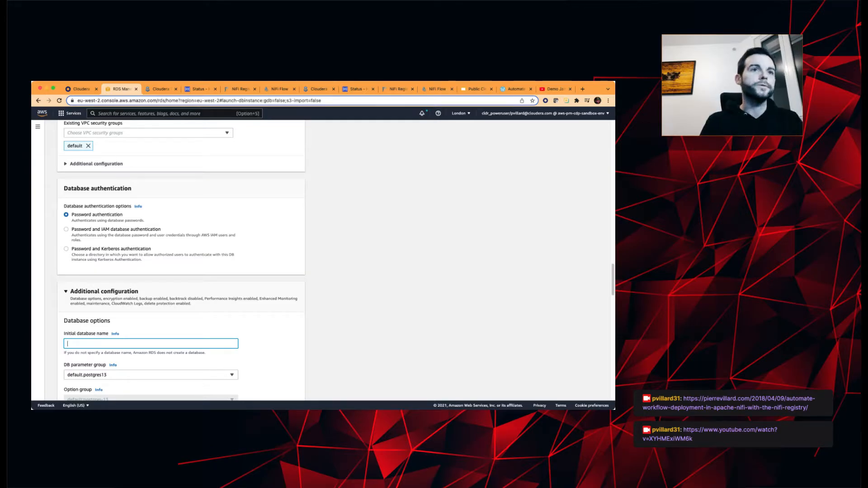
Examine the form's backup, encryption and monitoring options, and switch to the multi-environment architecture diagram in Google Slides.
scroll(181, 260, "down", 10)
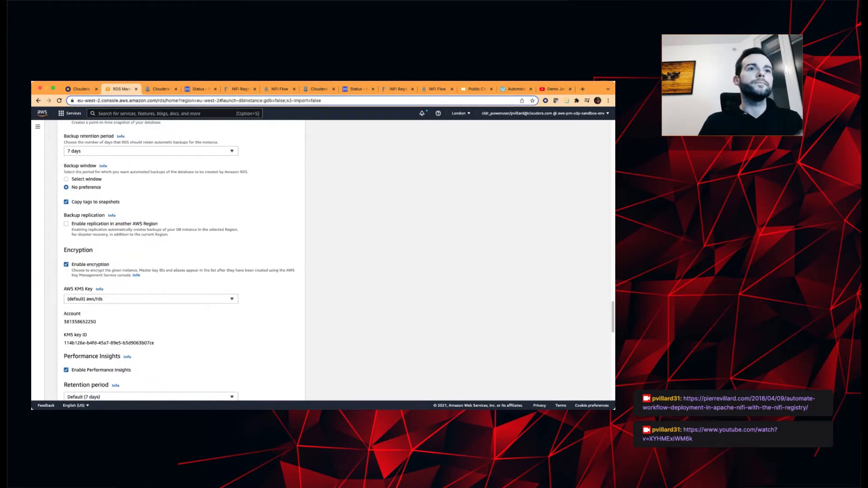
scroll(180, 260, "down", 5)
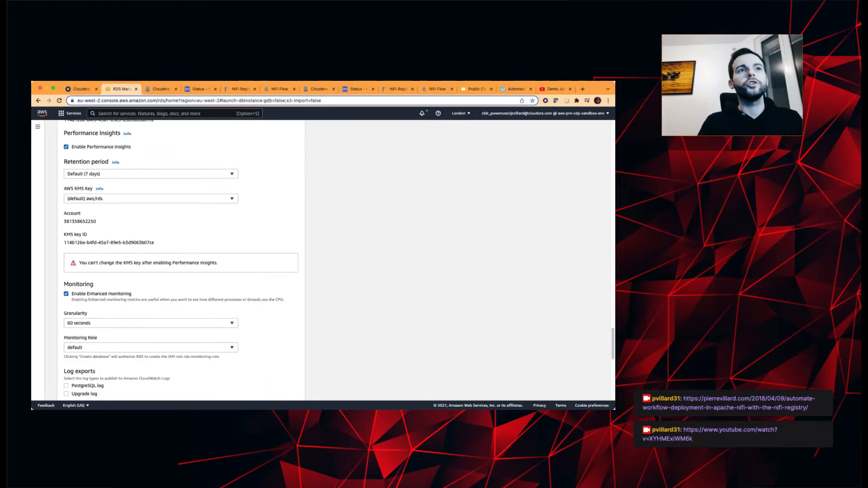
scroll(181, 260, "up", 10)
scroll(181, 260, "up", 10)
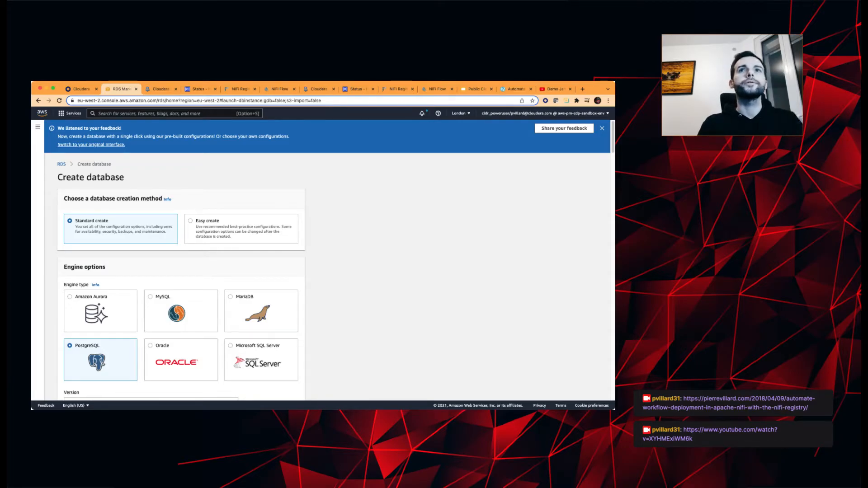
left_click(476, 89)
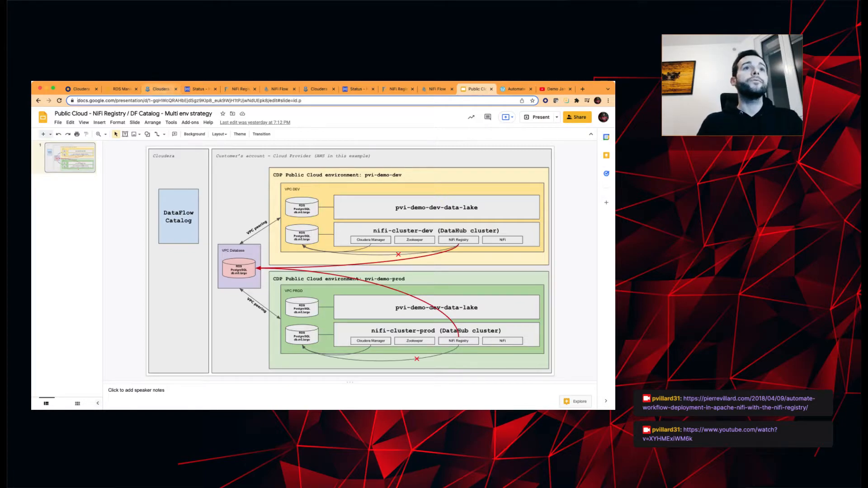
Switch to Cloudera Manager for nifi-cluster-dev and search the nifiregistry service's configuration for "database".
left_click(160, 89)
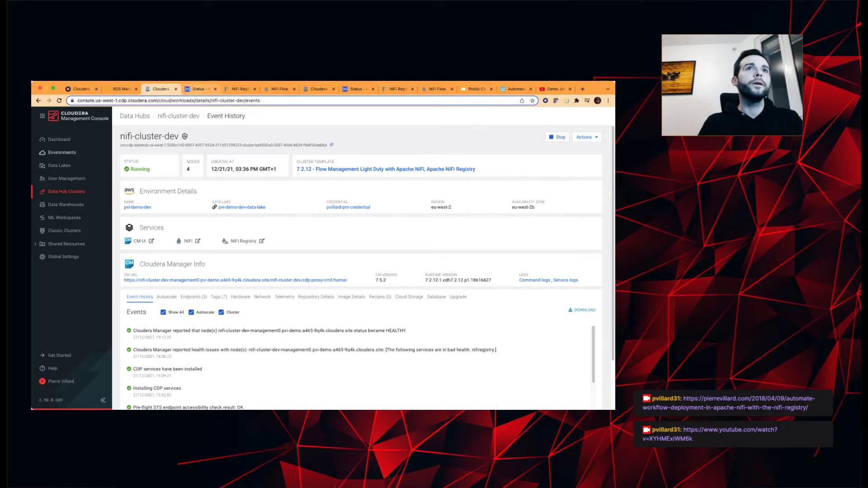
left_click(198, 89)
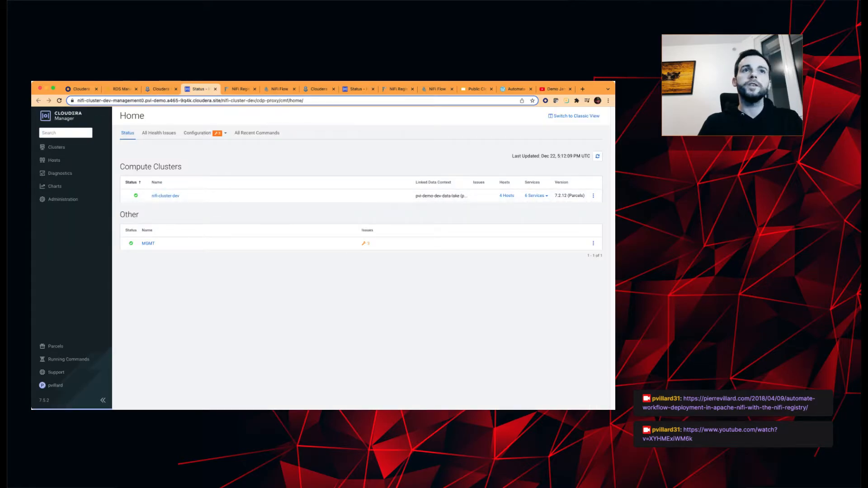
left_click(174, 195)
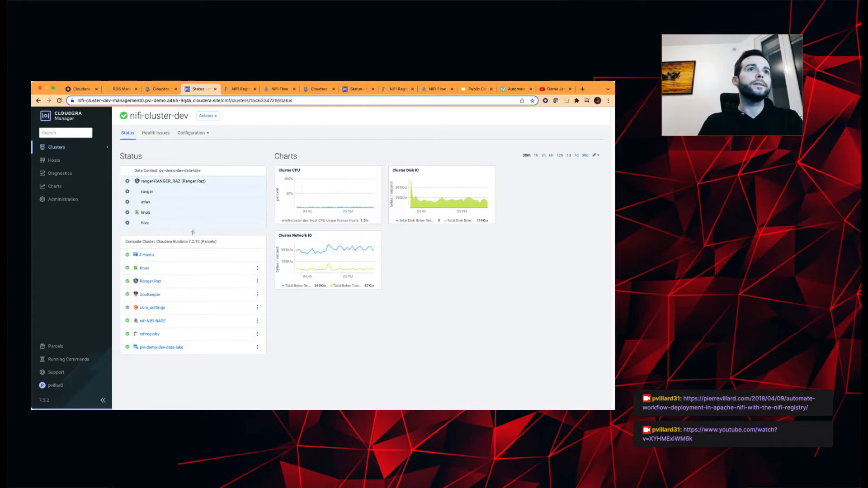
left_click(150, 334)
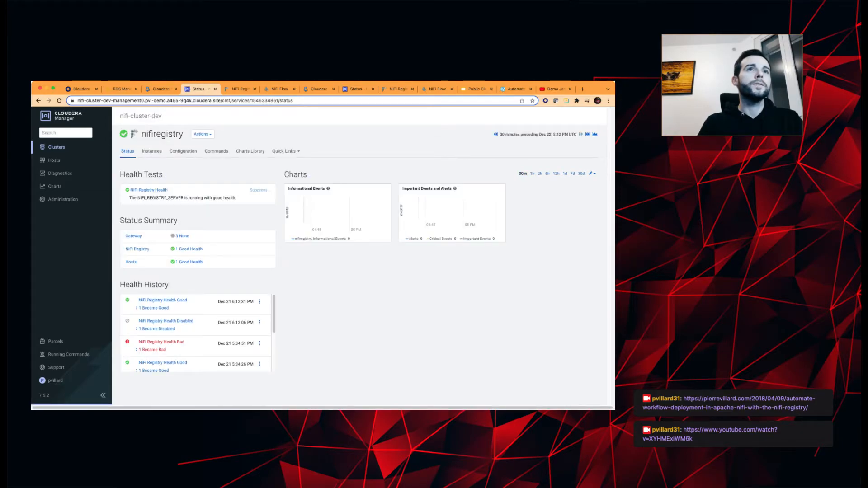
left_click(183, 151)
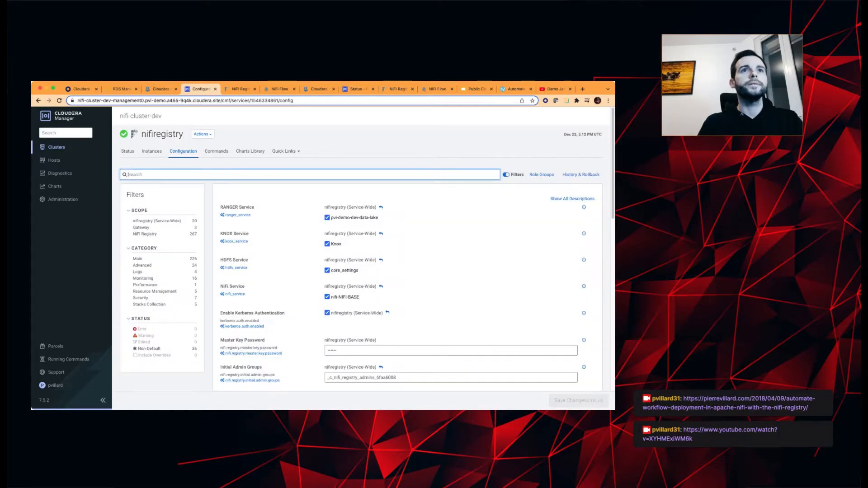
type("database")
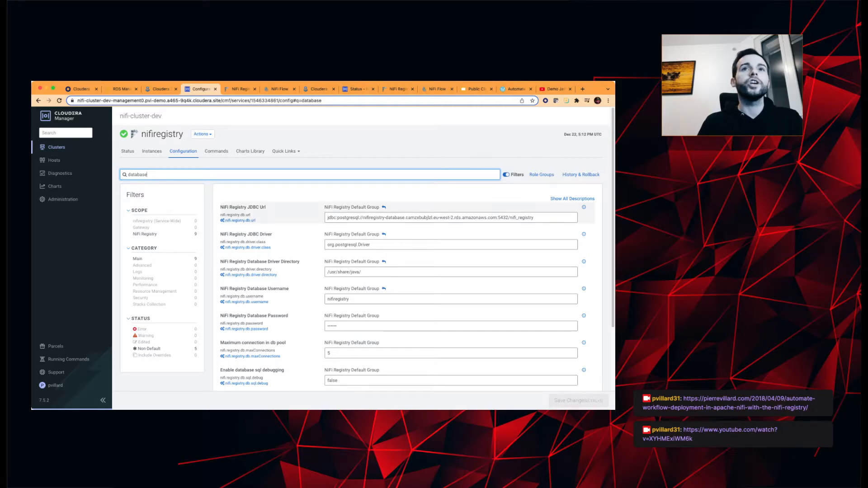
Highlight the host, database name and port in the NiFi Registry JDBC URL, plus the database username and password fields.
left_click(381, 218)
left_click_drag(362, 218, 497, 217)
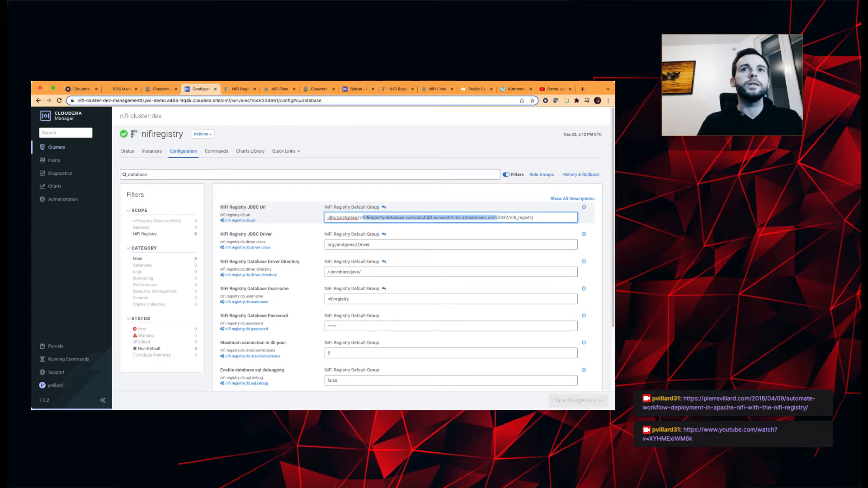
double_click(521, 217)
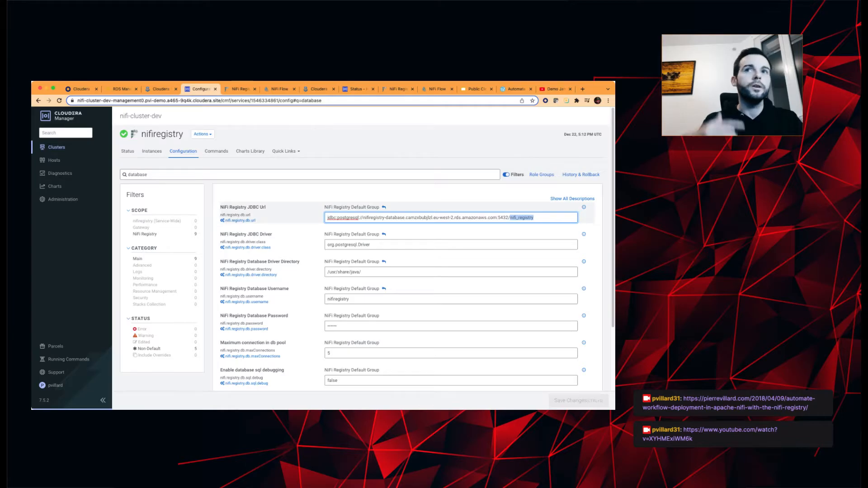
double_click(503, 218)
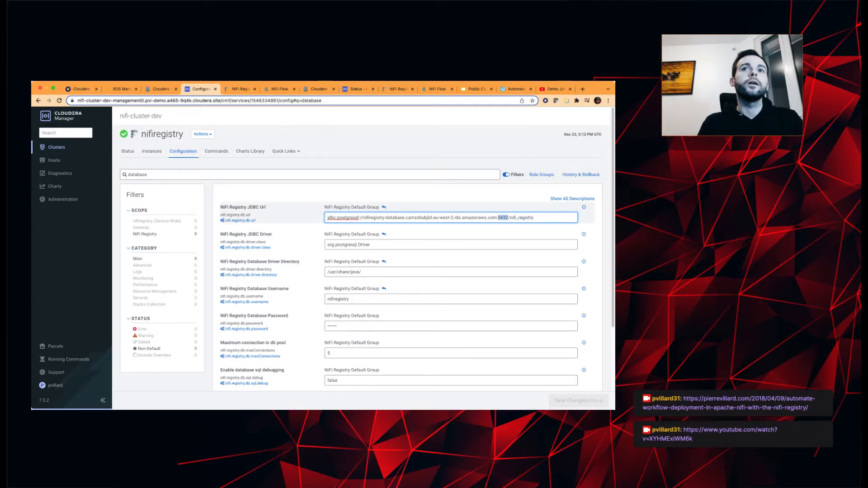
double_click(340, 299)
key("Tab")
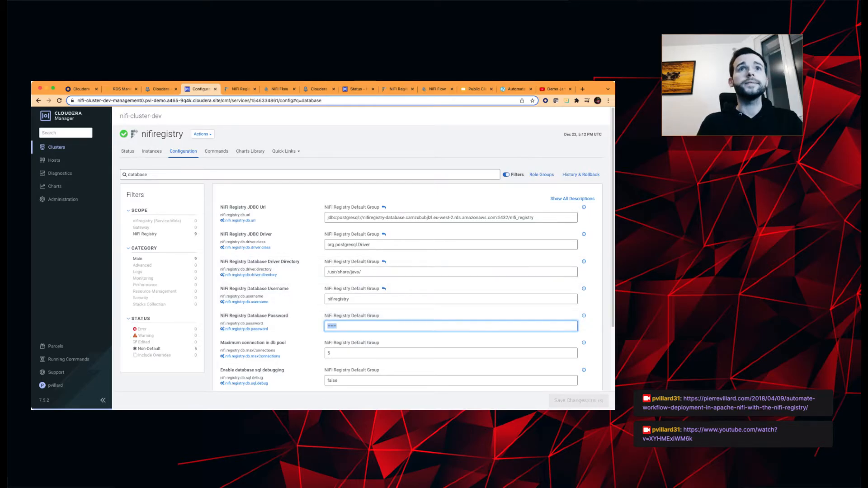
Switch to the production Data Hub cluster page in Cloudera Management Console and highlight the cluster name nifi-cluster-prod.
left_click(318, 89)
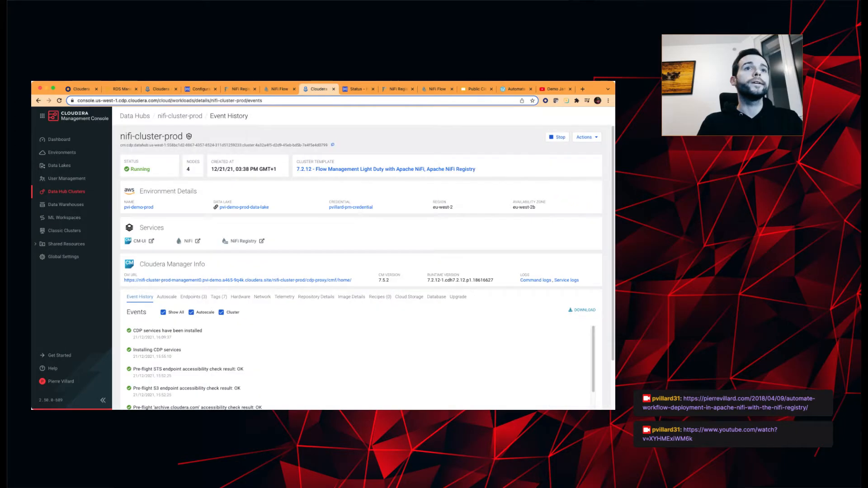
double_click(148, 136)
left_click_drag(183, 136, 120, 137)
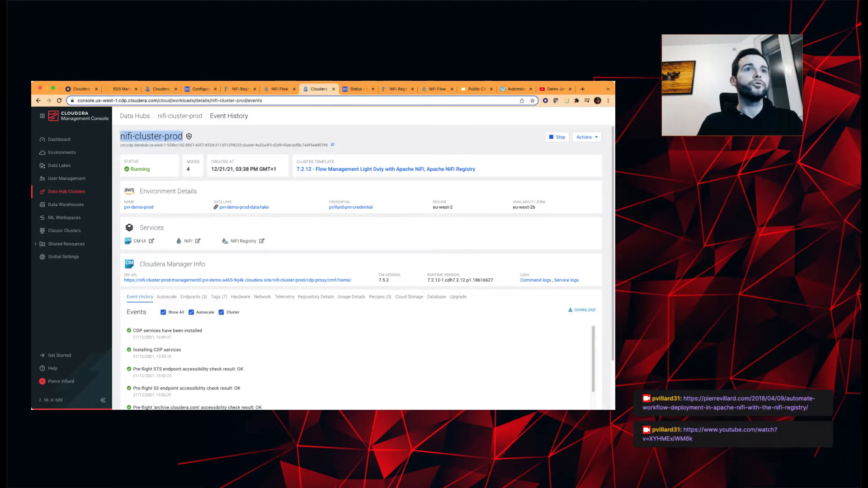
Search the nifiregistry configuration in nifi-cluster-prod's Cloudera Manager for "database" and return to the architecture diagram in Google Slides.
left_click(357, 88)
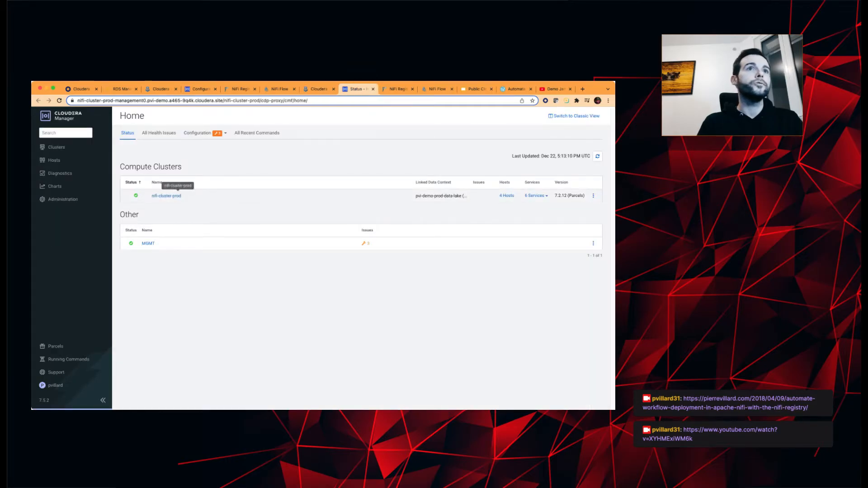
mouse_move(56, 147)
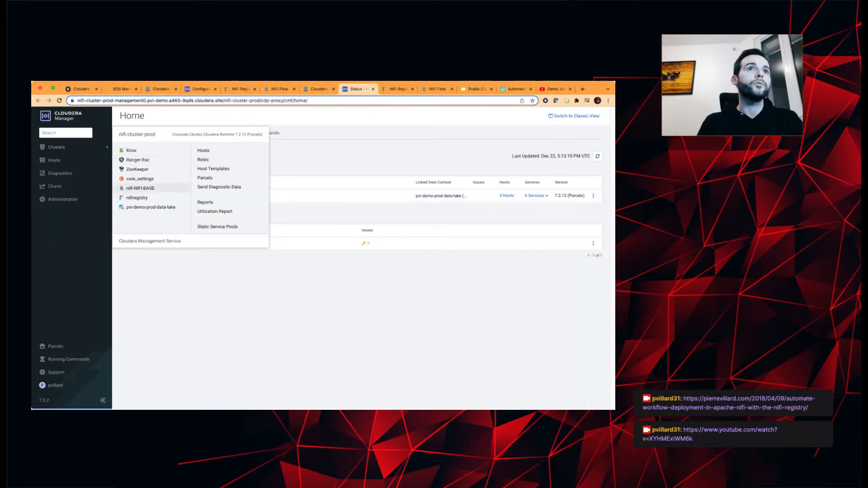
left_click(140, 188)
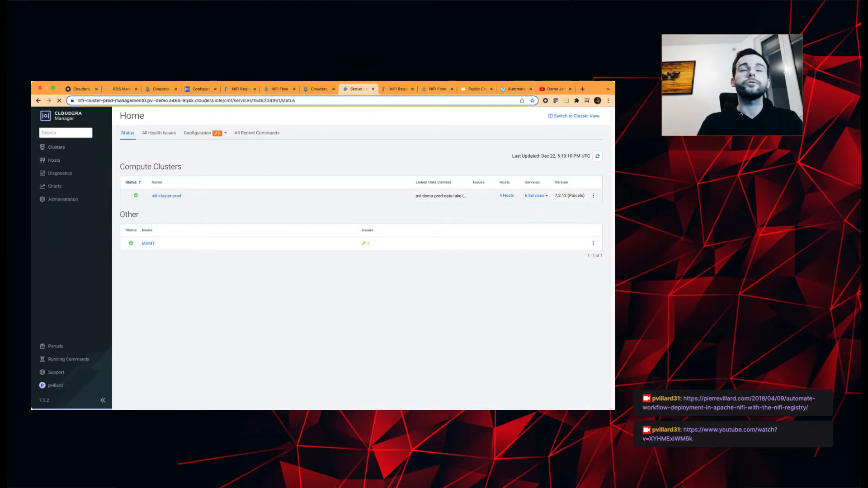
left_click(183, 152)
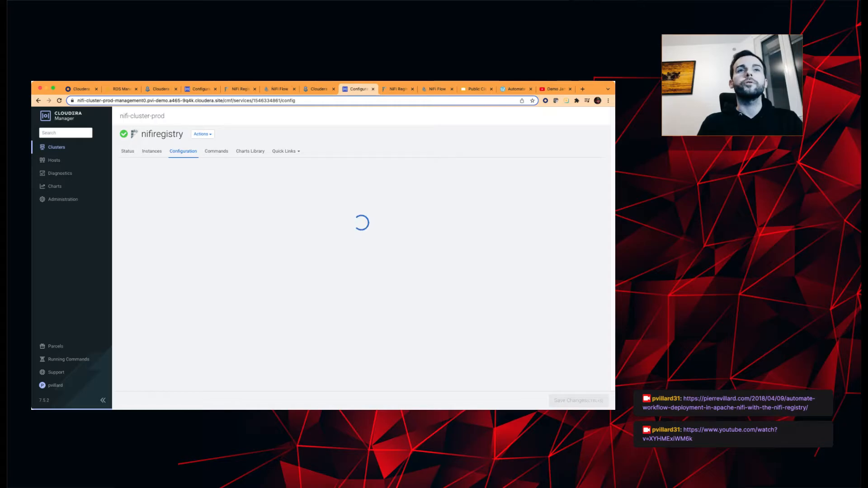
type("database")
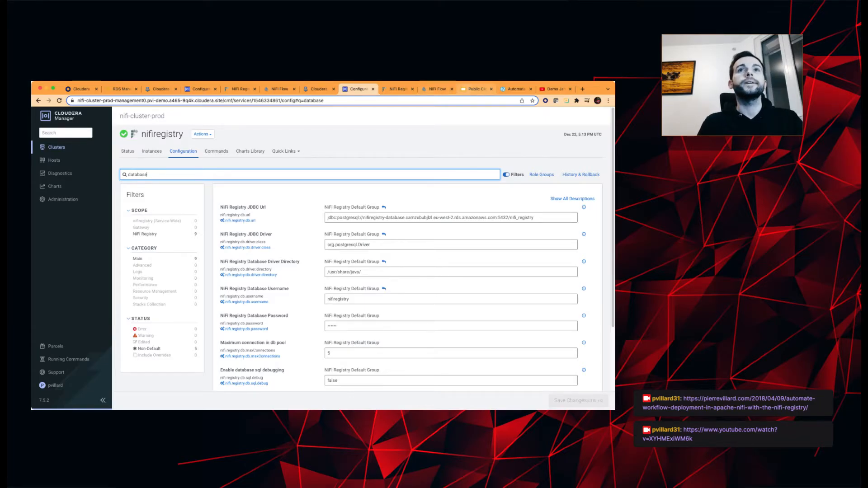
left_click(476, 89)
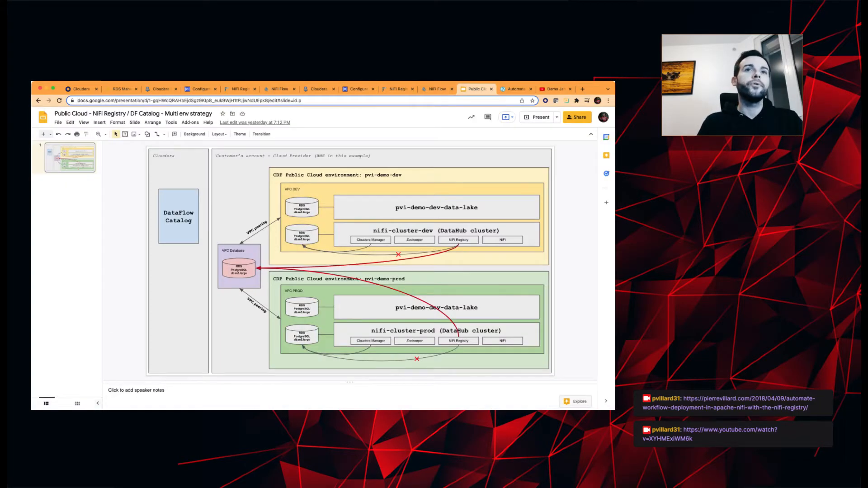
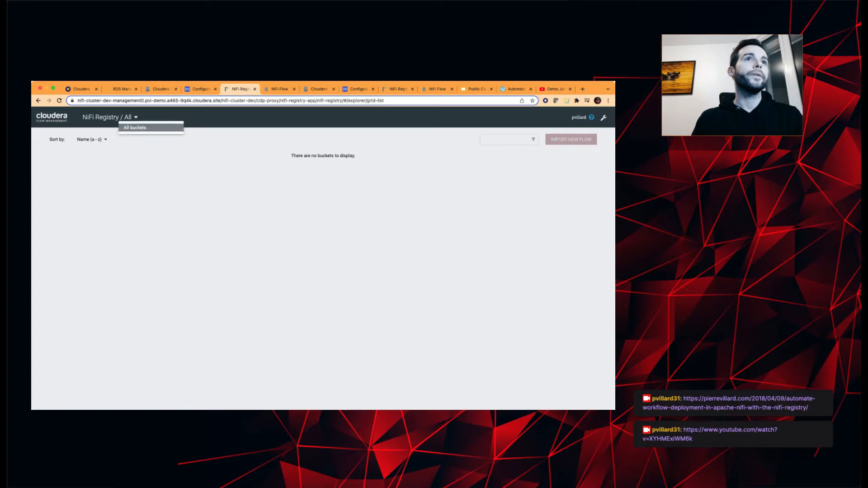
Check the bucket lists in the nifi-cluster-dev and nifi-cluster-prod NiFi Registry instances, opening the dev registry's administration page.
left_click(135, 127)
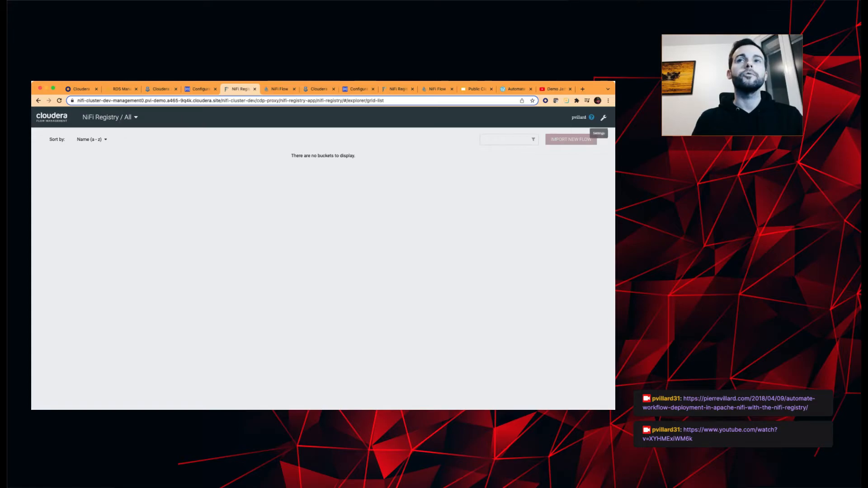
left_click(603, 118)
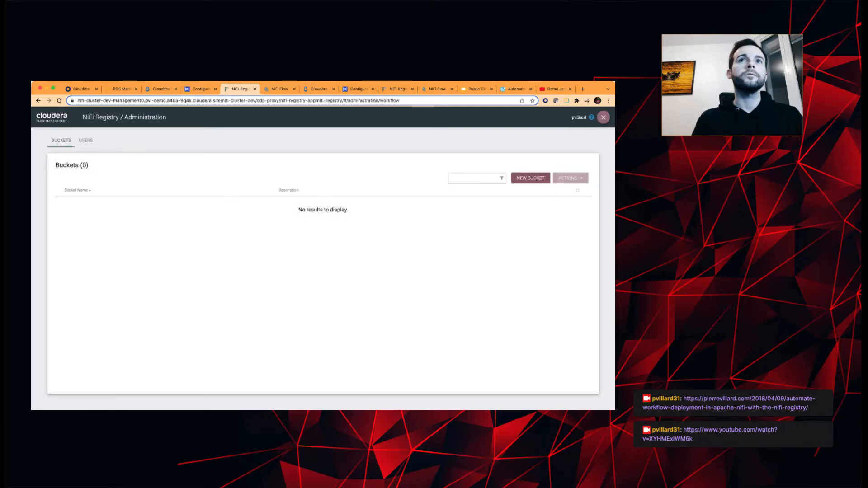
left_click(397, 89)
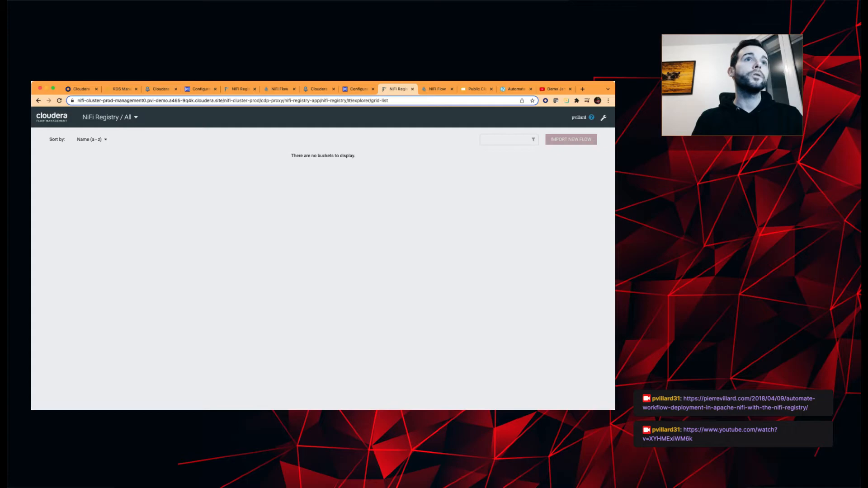
double_click(109, 101)
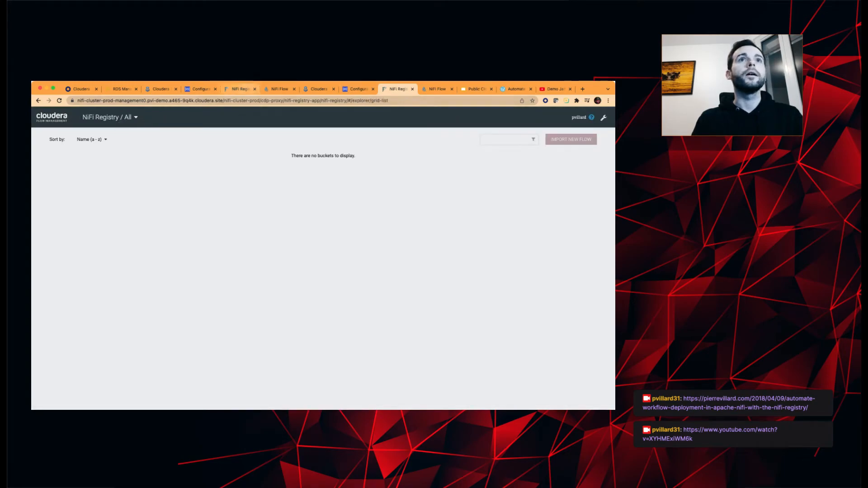
Create a bucket named MyFirstBucket in the nifi-cluster-dev NiFi Registry.
left_click(239, 89)
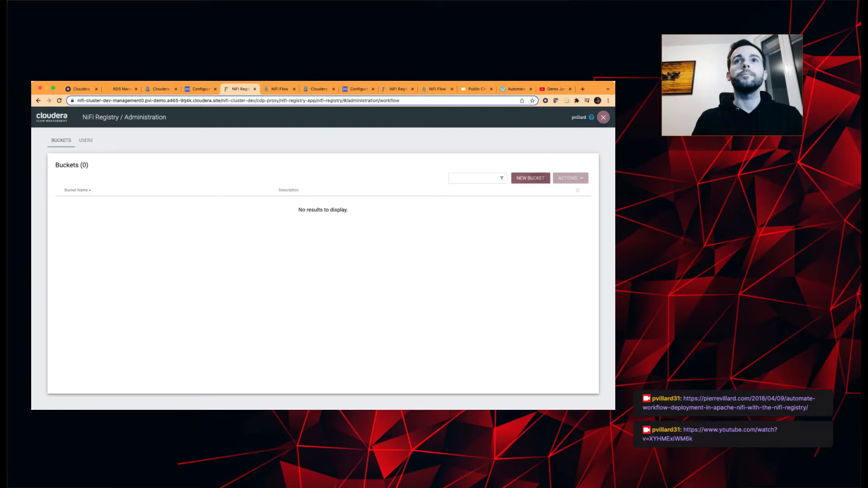
left_click(531, 178)
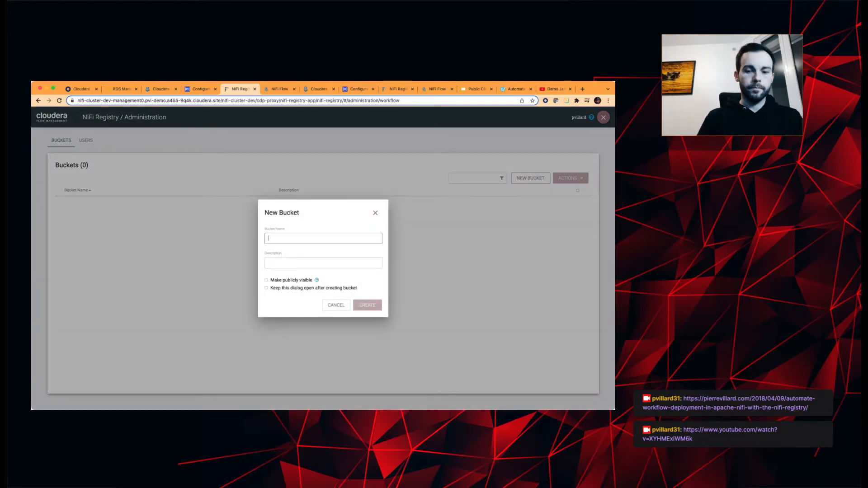
type("MyFirstBucket")
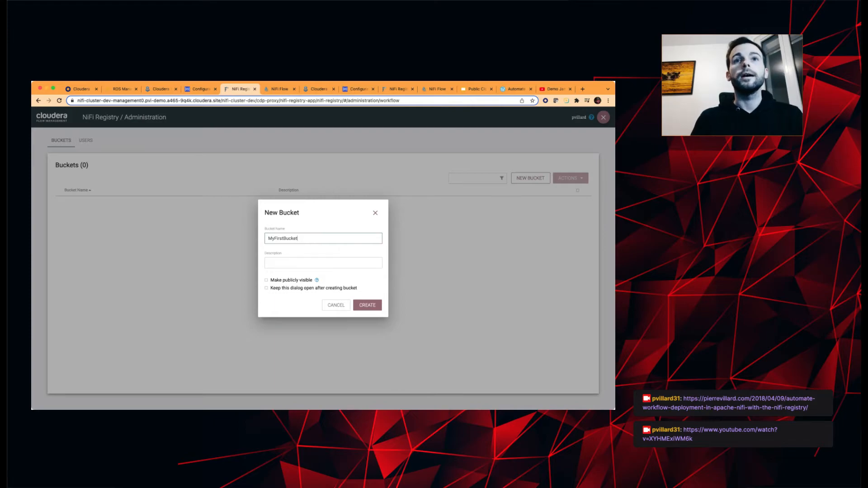
left_click(367, 305)
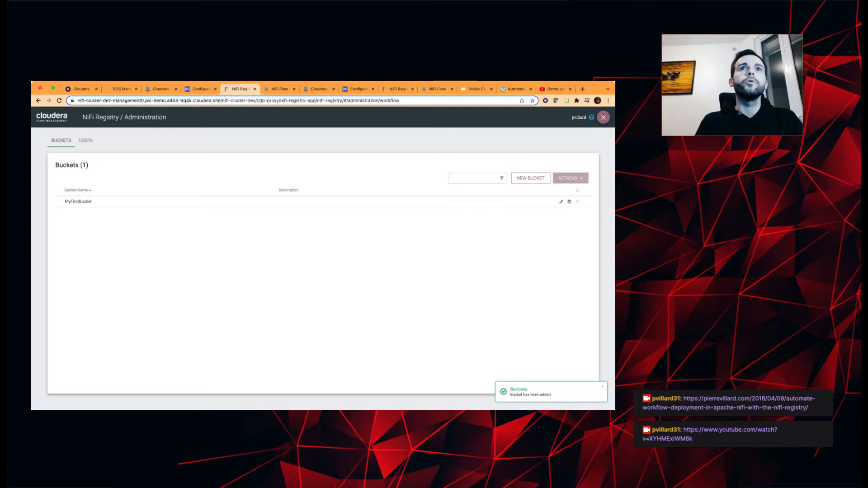
Reload the nifi-cluster-prod NiFi Registry and filter its flow list to the bucket MyFirstBucket.
left_click(397, 89)
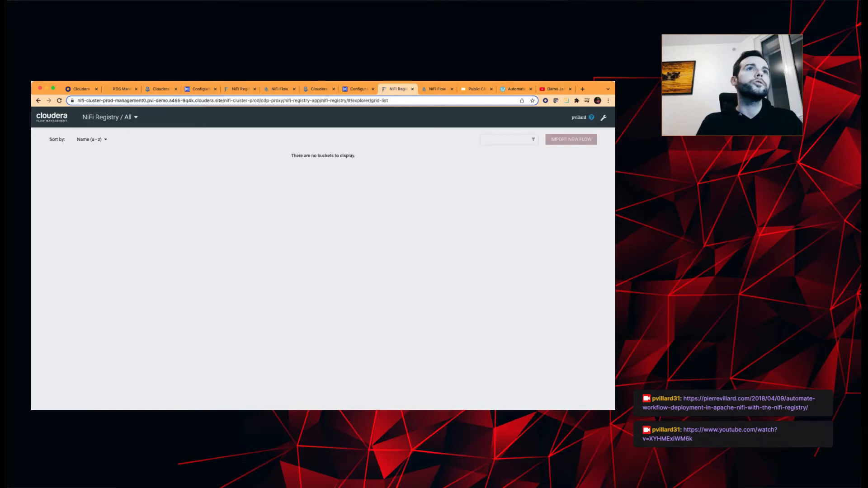
left_click(59, 101)
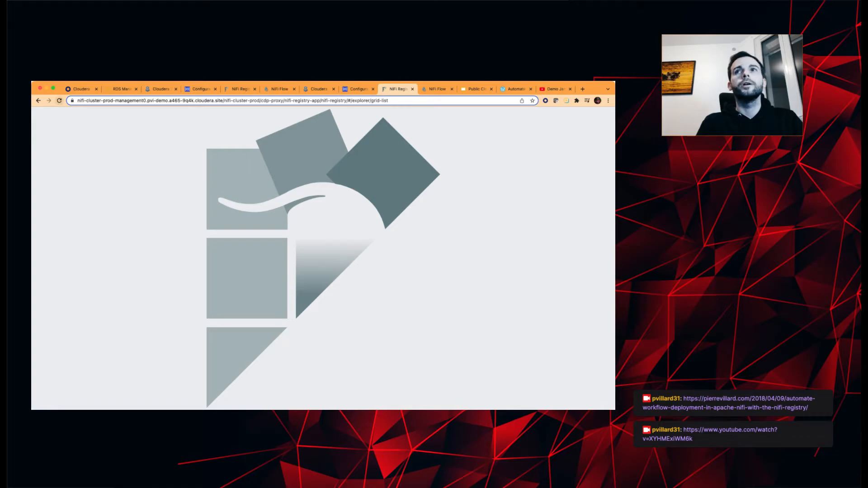
left_click(135, 117)
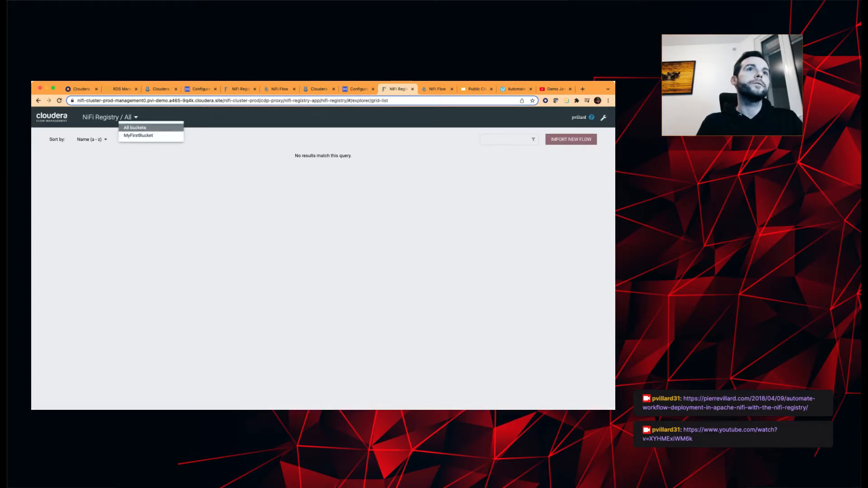
left_click(138, 135)
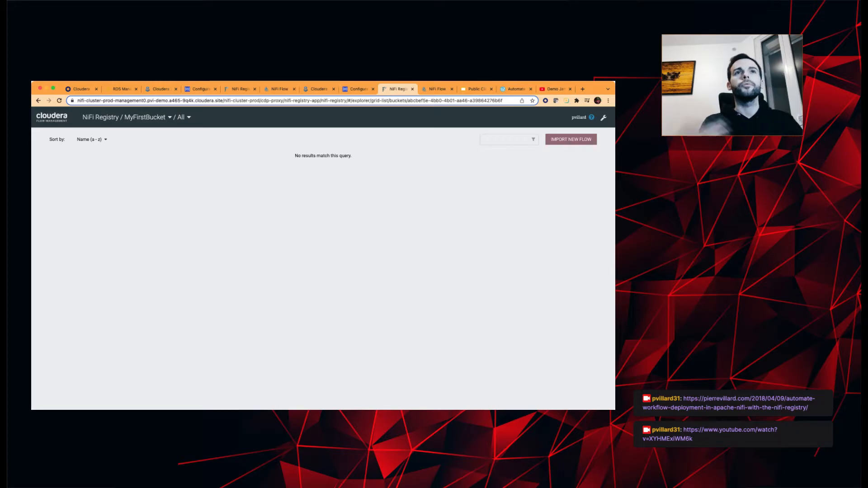
Switch to the nifi-cluster-dev NiFi canvas, add a process group named My First Flow and refresh the canvas.
left_click(280, 89)
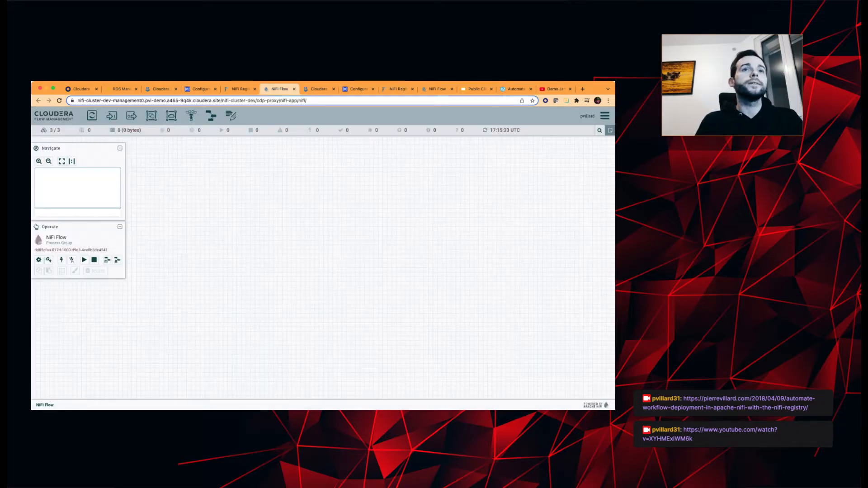
left_click_drag(152, 115, 288, 244)
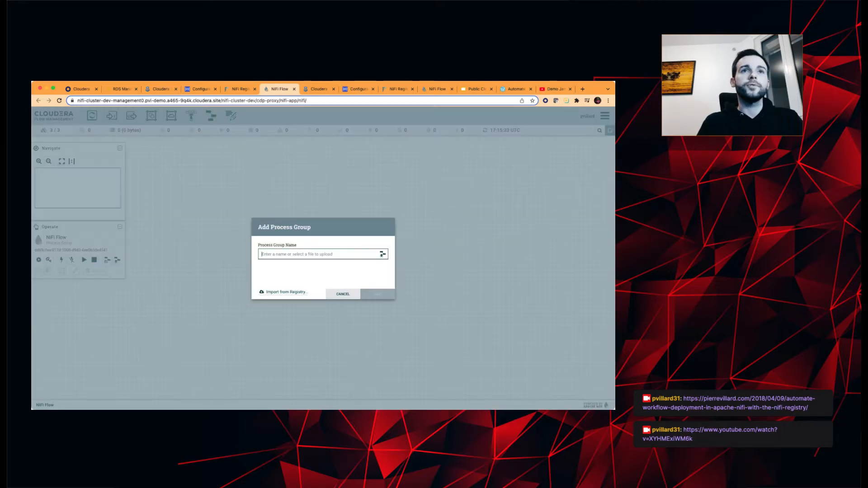
type("My Fir")
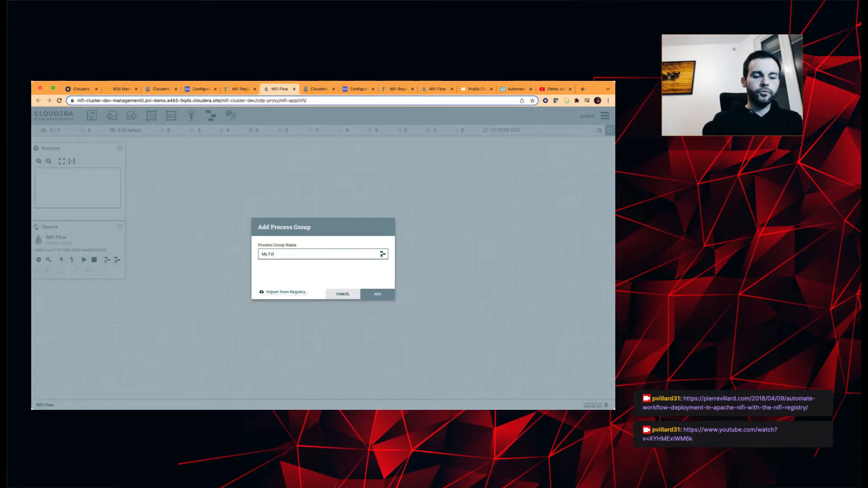
type("st Flow")
key("Return")
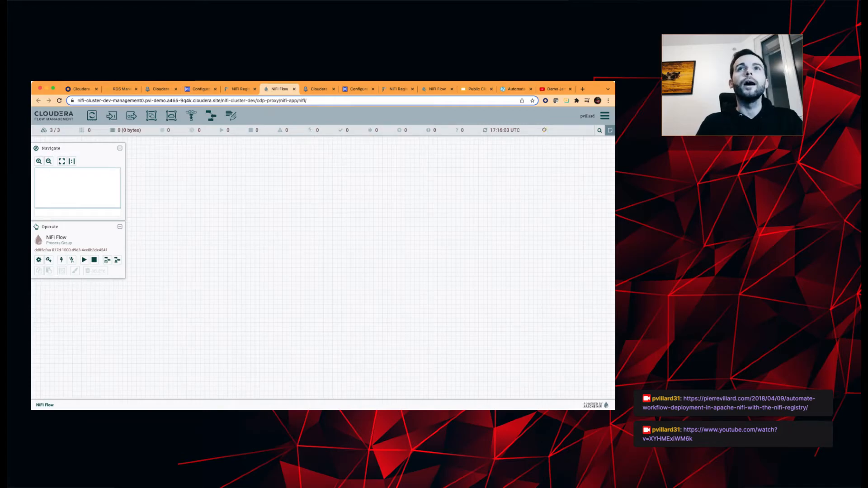
right_click(363, 208)
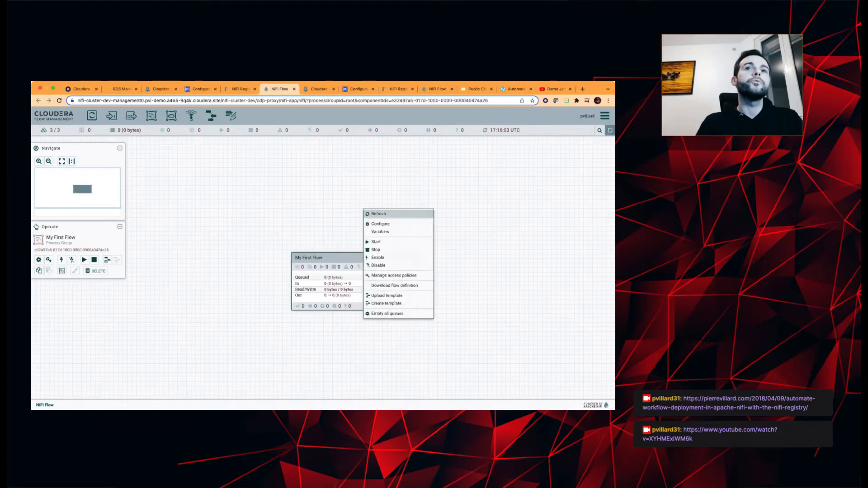
left_click(377, 214)
Examine the registry client defined in the dev NiFi controller settings and close the settings.
left_click(604, 116)
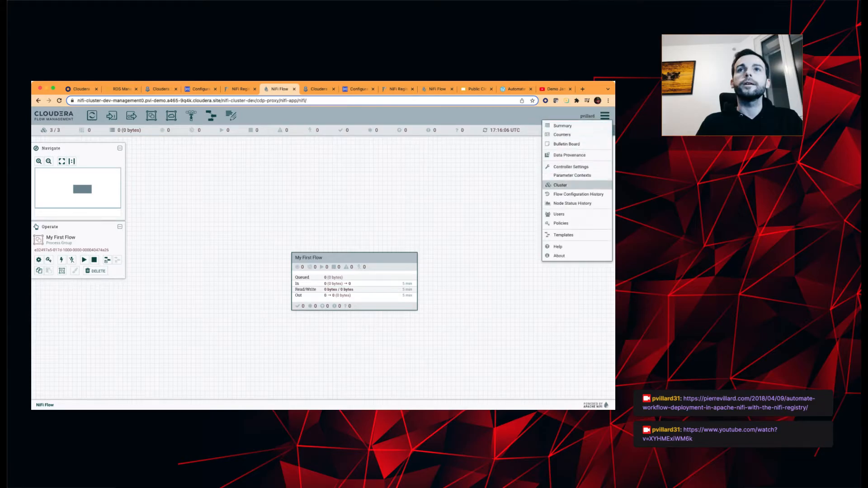
left_click(577, 166)
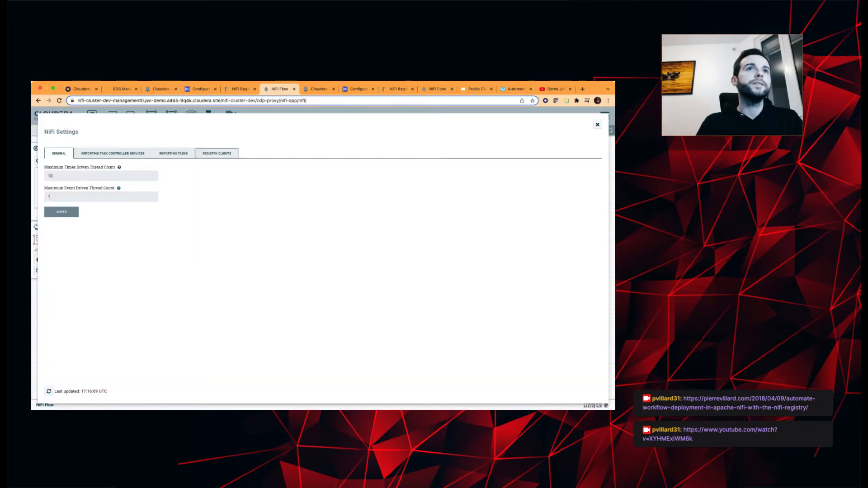
left_click(217, 153)
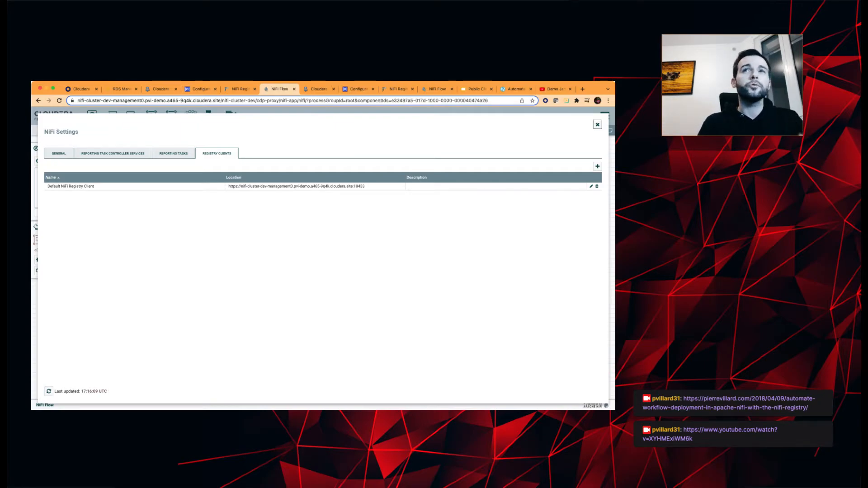
left_click(597, 124)
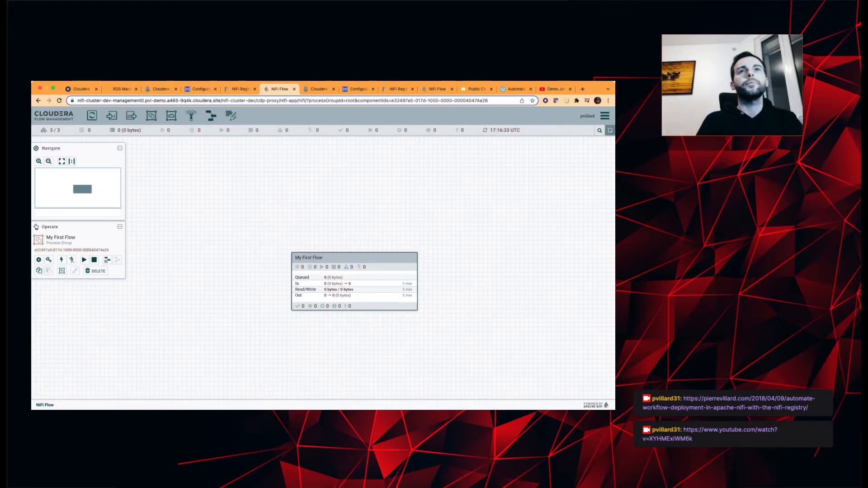
Reposition the My First Flow process group, enter it and add a GenerateFlowFile processor.
left_click_drag(354, 283, 316, 254)
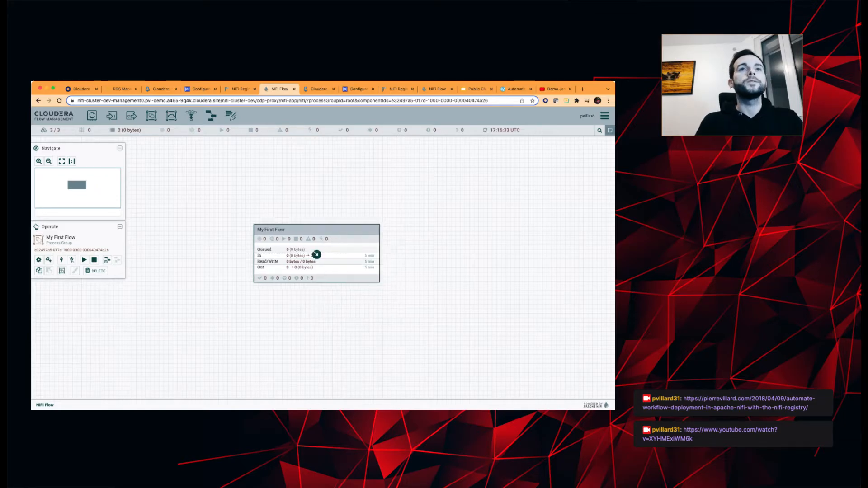
double_click(315, 253)
left_click_drag(92, 116, 229, 181)
type("generate")
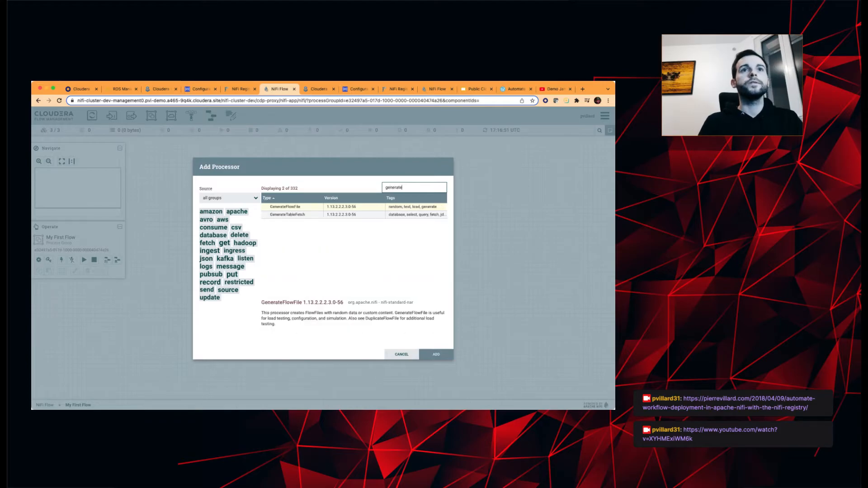
key("Return")
Add an UpdateAttribute processor below GenerateFlowFile and connect GenerateFlowFile to it through the success relationship.
left_click_drag(91, 115, 319, 295)
type("updateat")
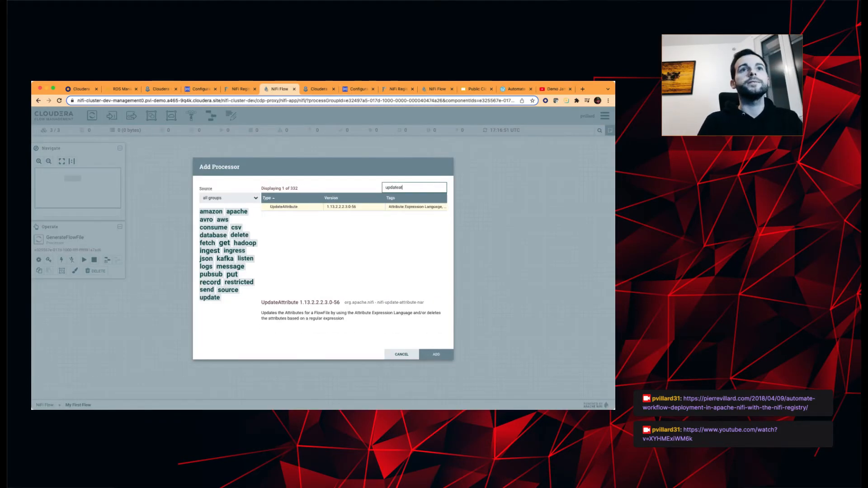
key("Return")
left_click_drag(288, 209, 378, 332)
left_click(429, 344)
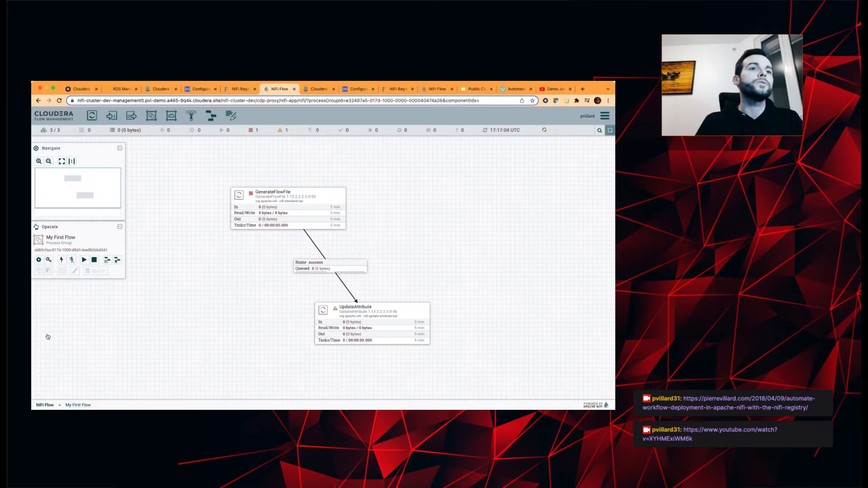
From the root canvas, save the My First Flow process group to version control in MyFirstBucket with the flow name My First Flow.
left_click(45, 405)
right_click(315, 253)
mouse_move(324, 254)
left_click(404, 255)
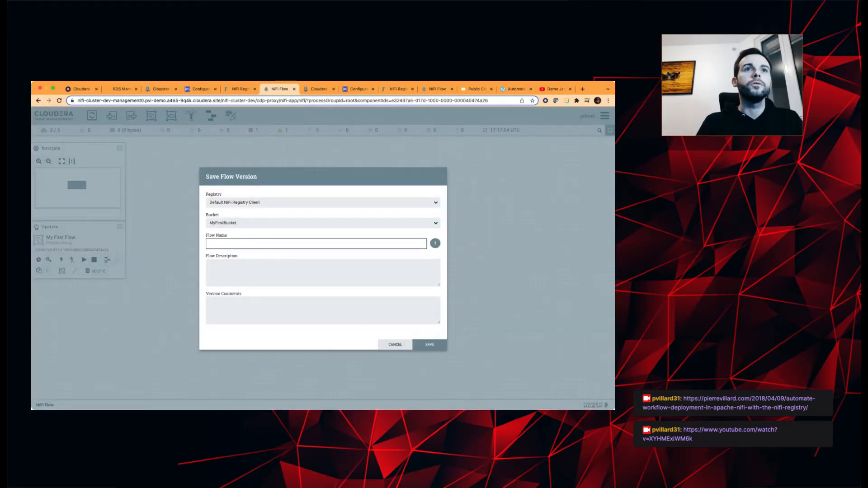
left_click(323, 223)
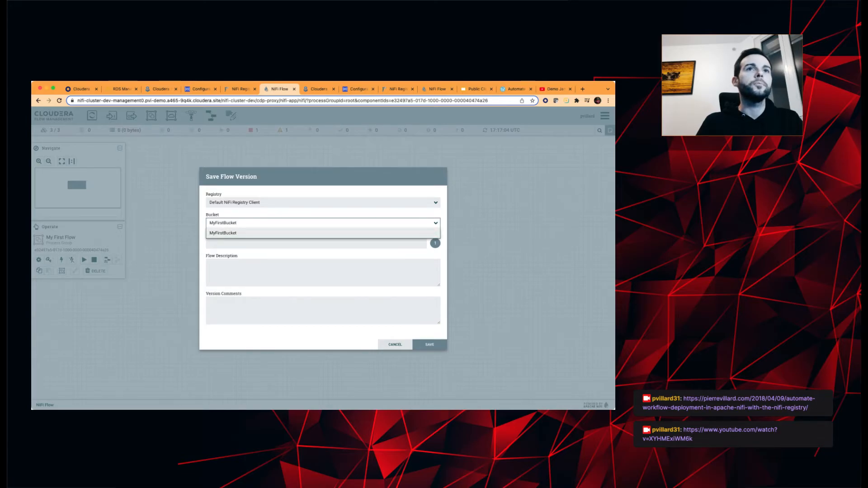
left_click(323, 234)
left_click(316, 244)
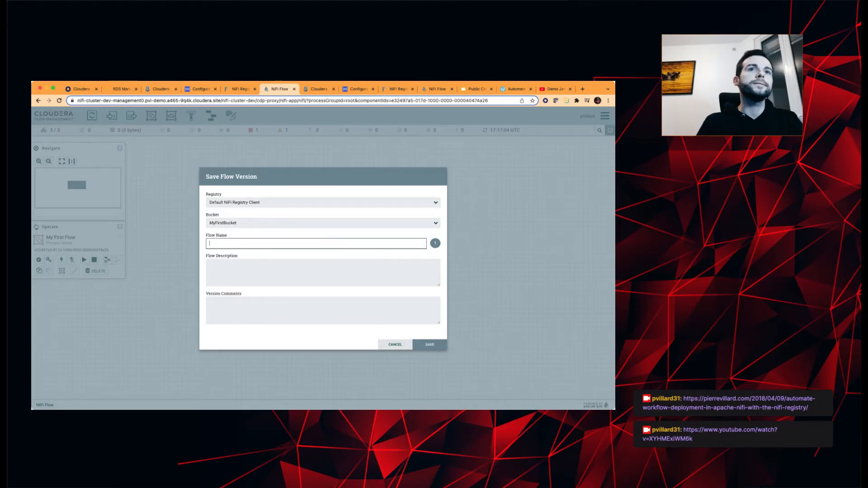
type("My Fir")
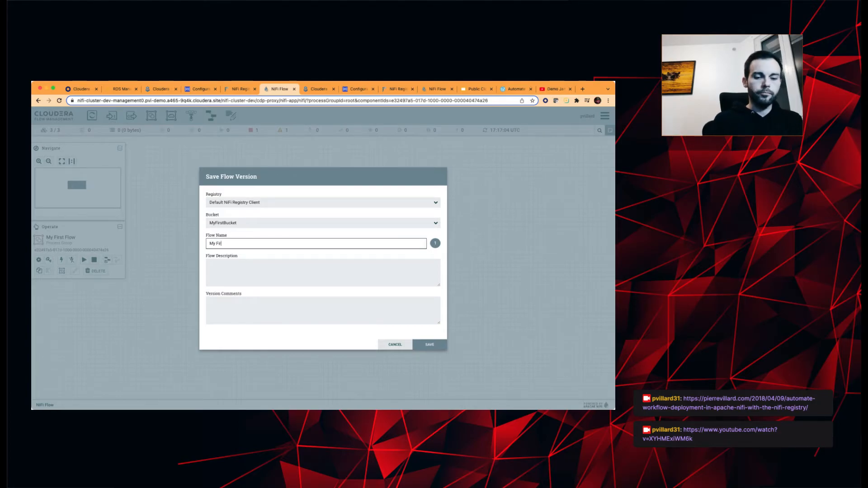
type("st Flow")
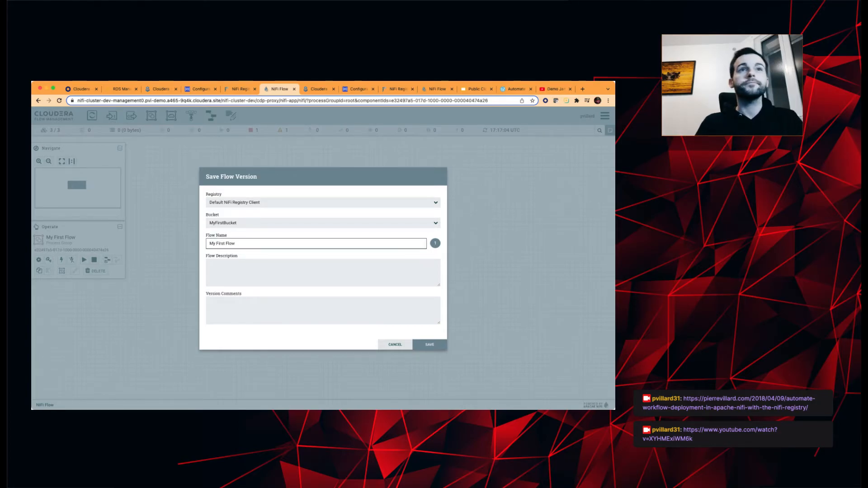
left_click(429, 344)
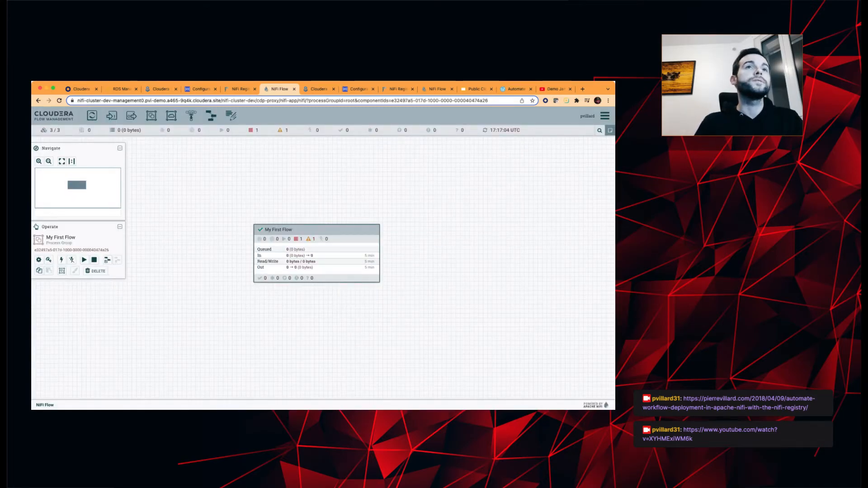
Return to the dev NiFi Registry's flow list and expand My First Flow to view its version change log.
left_click(240, 89)
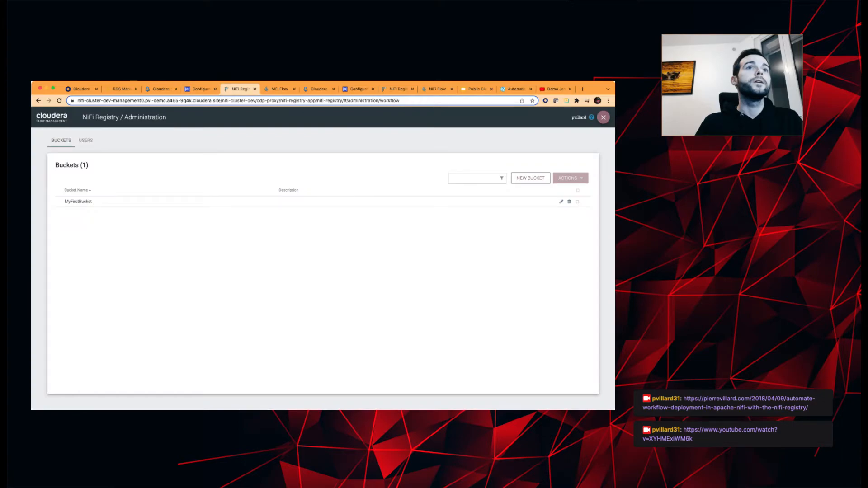
left_click(603, 117)
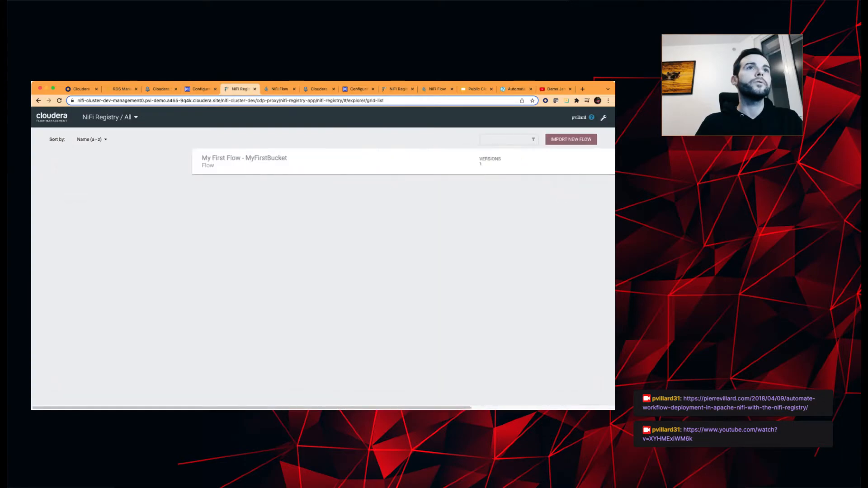
left_click(176, 161)
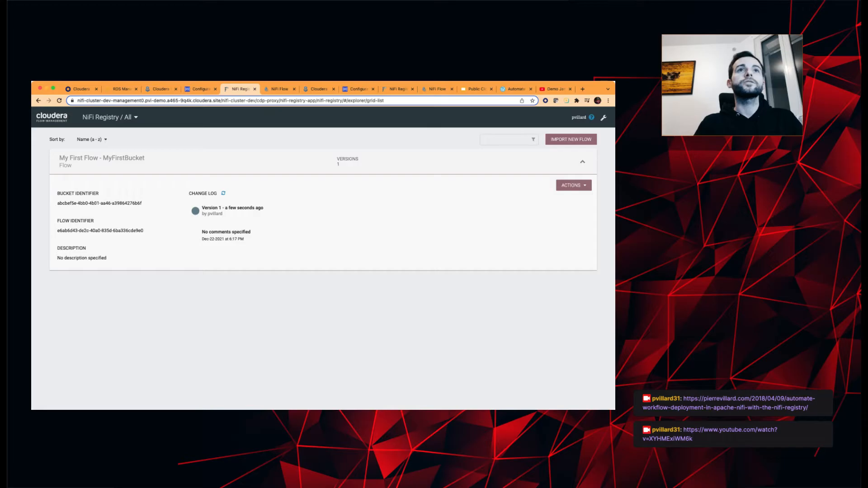
Switch to the prod NiFi Registry, reload MyFirstBucket and expand My First Flow to view its version change log.
left_click(398, 89)
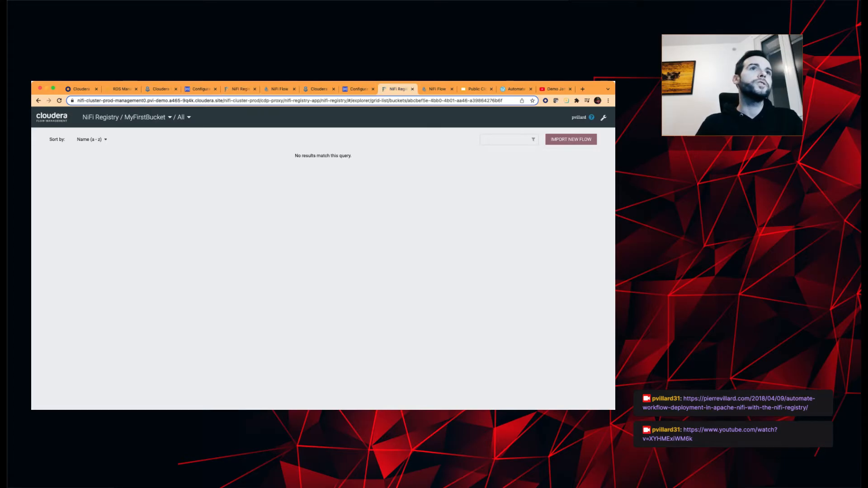
key("super+r")
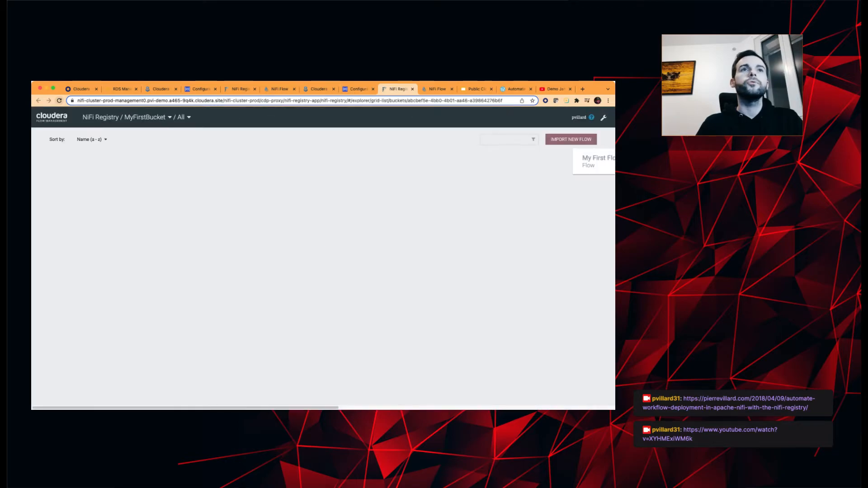
left_click(323, 161)
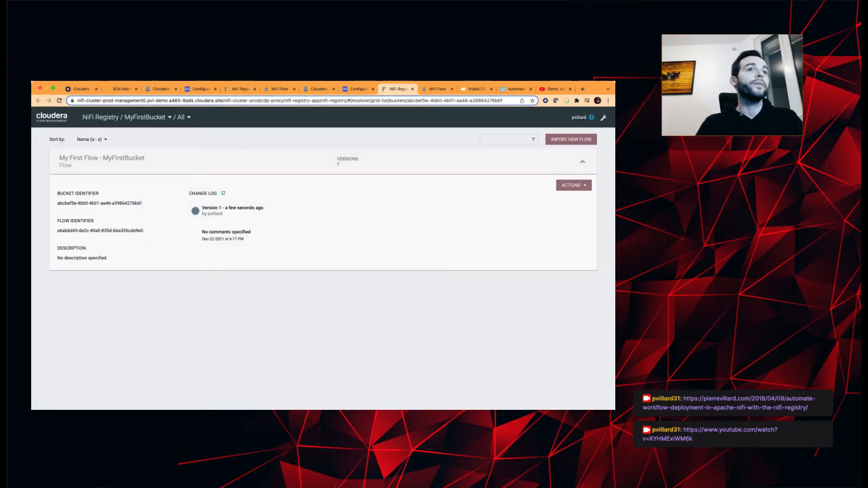
Switch to the prod NiFi canvas and delete the existing My First Flow process group.
key("ctrl+Tab")
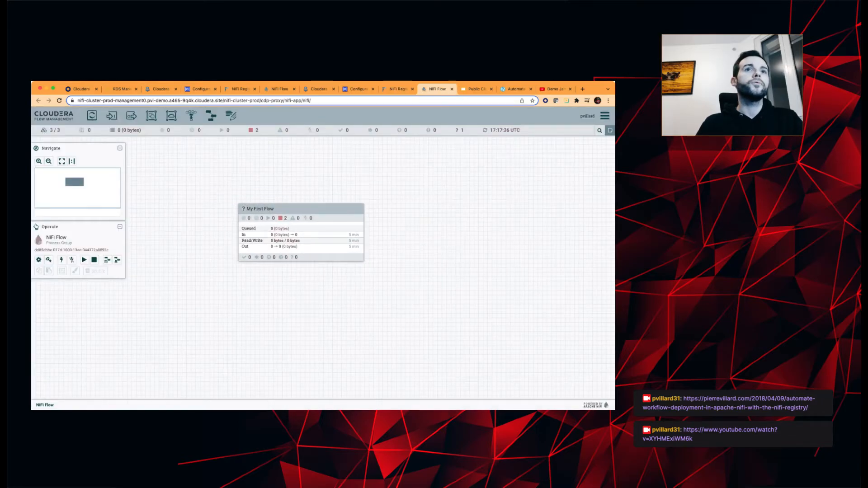
left_click(268, 252)
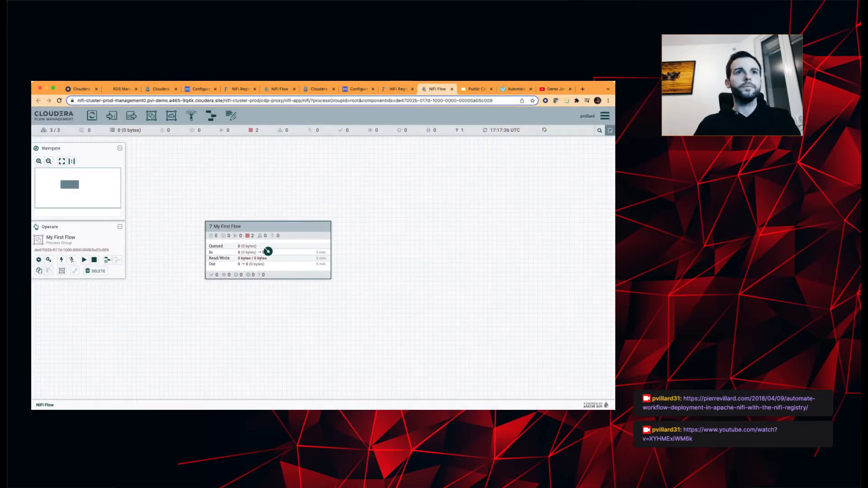
key("Delete")
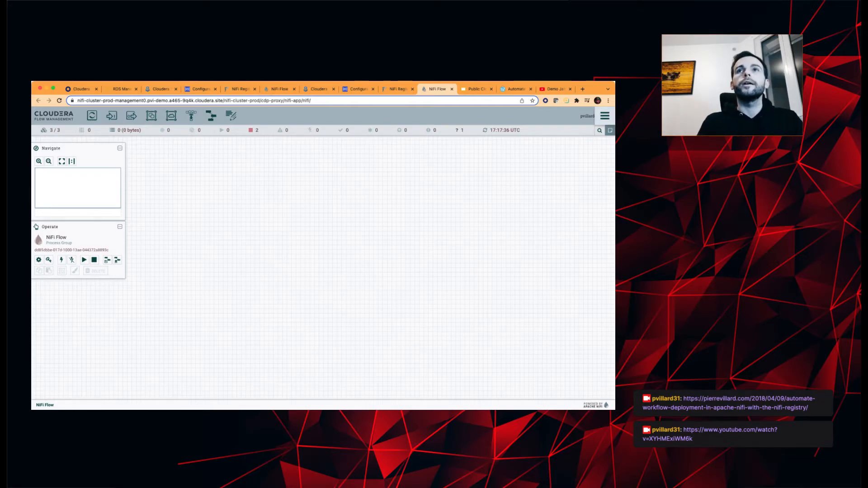
Check the registry clients configured in the prod NiFi controller settings and close the settings.
left_click(604, 115)
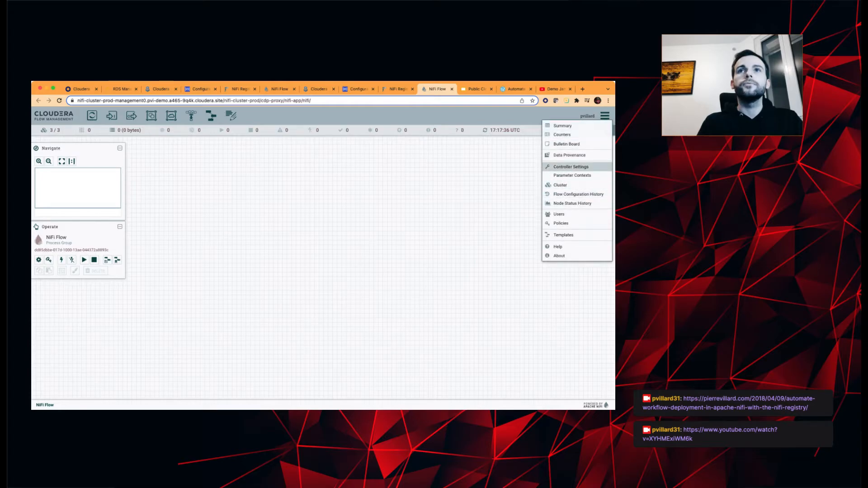
left_click(570, 166)
left_click(217, 153)
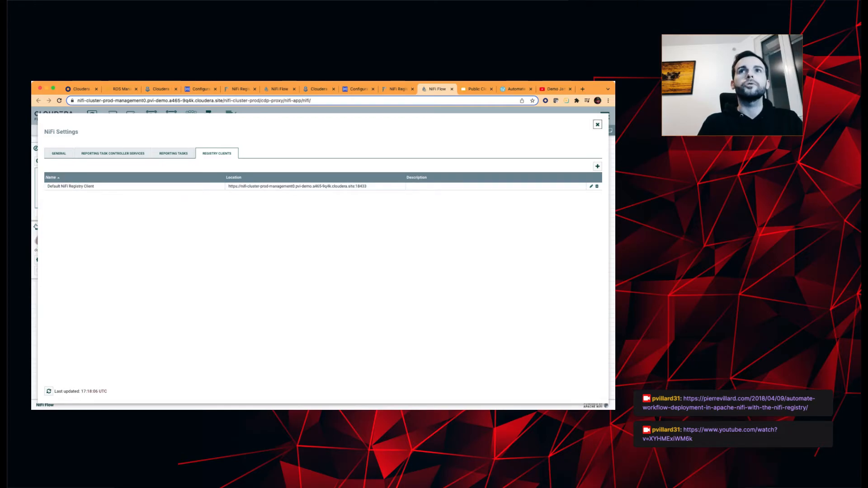
left_click(597, 124)
Import version 1 of My First Flow from MyFirstBucket as a process group on the prod canvas and enter it.
left_click_drag(151, 116, 304, 213)
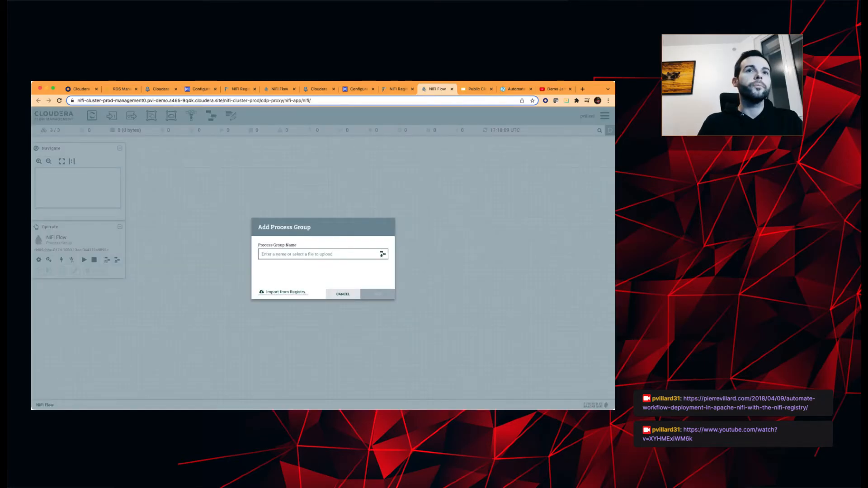
left_click(284, 292)
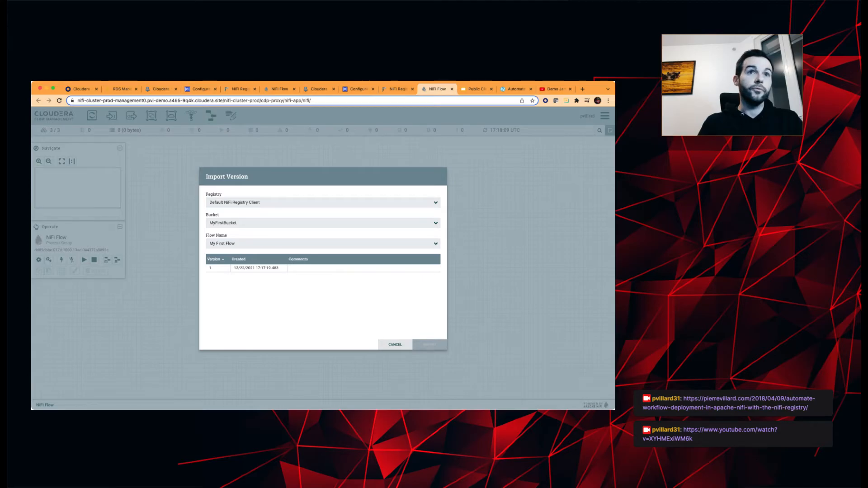
left_click(276, 268)
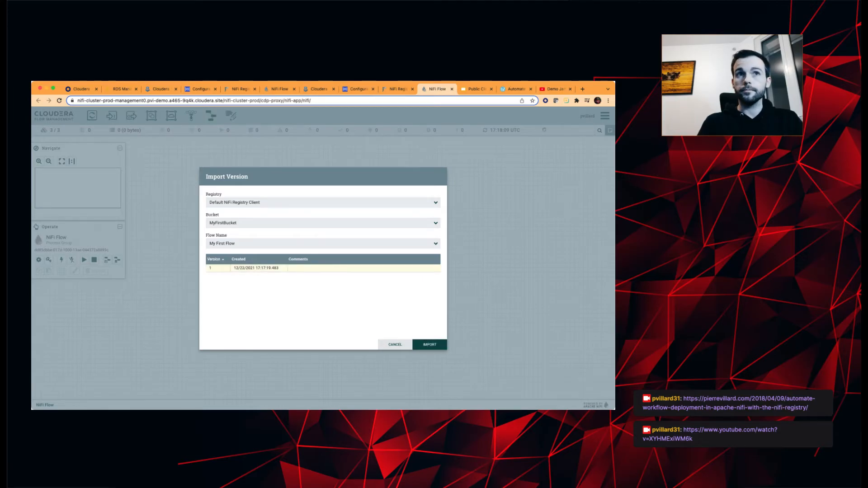
left_click(430, 344)
left_click_drag(393, 255, 333, 239)
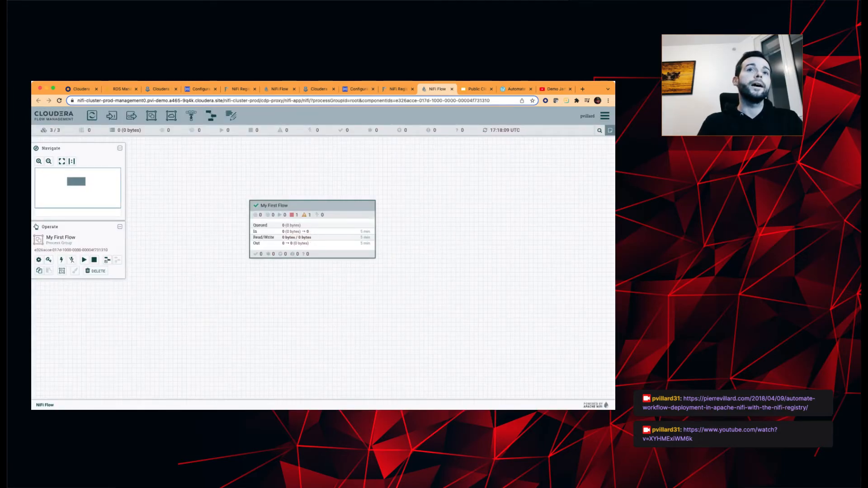
double_click(312, 231)
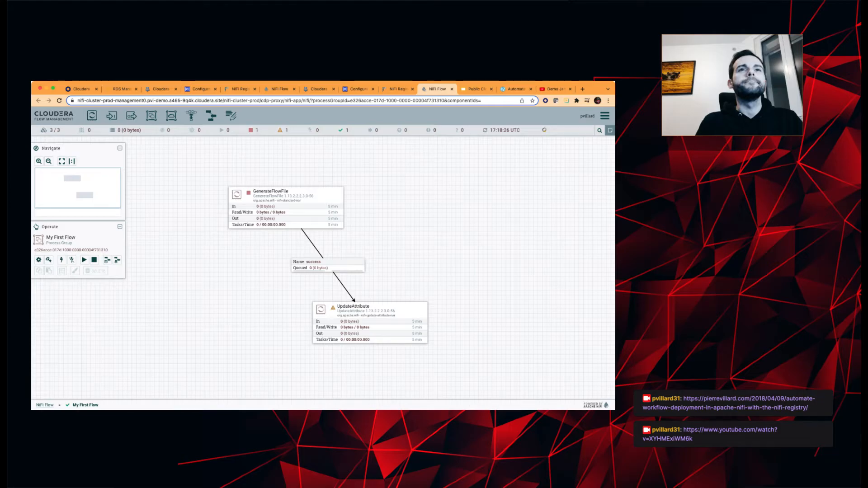
left_click_drag(398, 244, 390, 250)
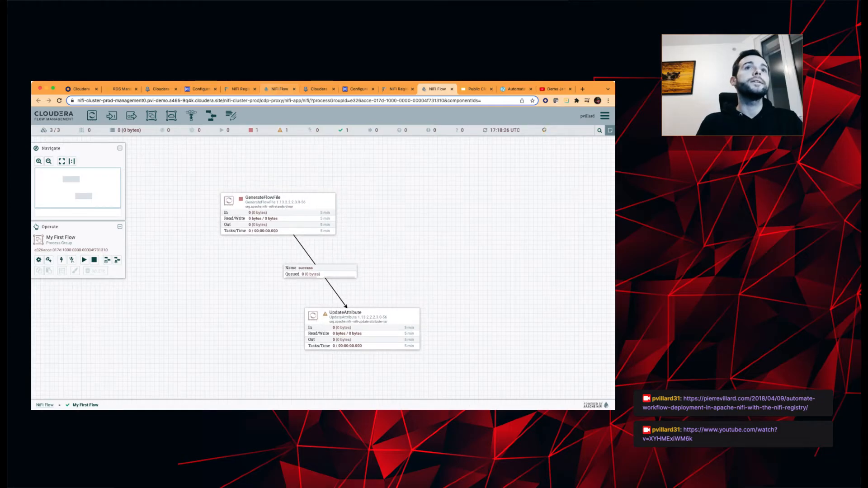
In dev NiFi, enter My First Flow, add a funnel and connect UpdateAttribute to it through the success relationship.
left_click(279, 89)
double_click(316, 253)
left_click_drag(191, 115, 533, 229)
left_click_drag(372, 324, 534, 229)
left_click(429, 345)
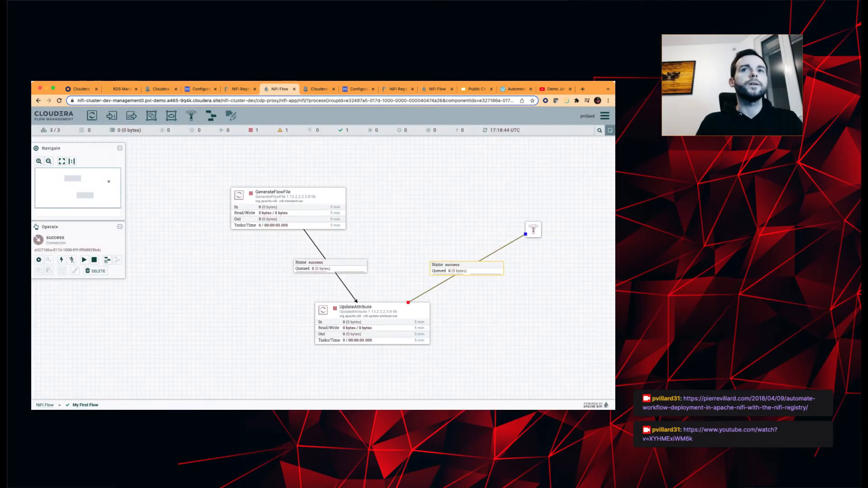
Refresh the dev My First Flow group and commit its local changes with the comment "This is my new version with a funnel".
right_click(400, 195)
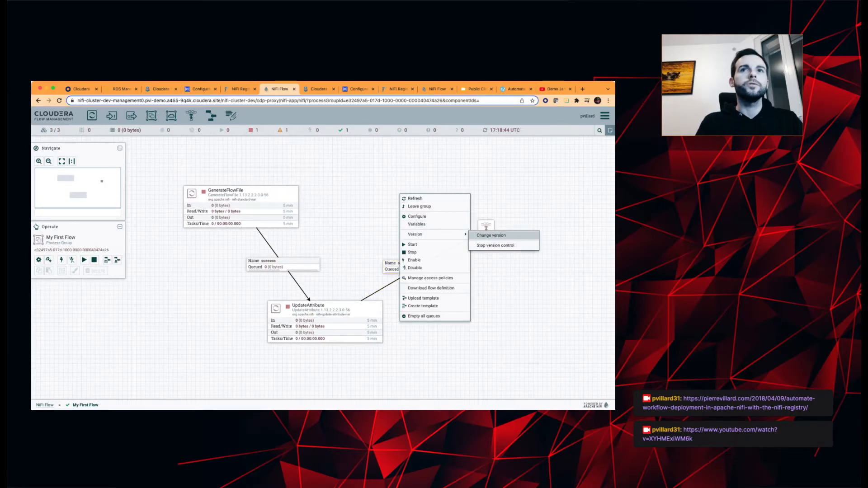
left_click(375, 175)
right_click(374, 176)
left_click(388, 179)
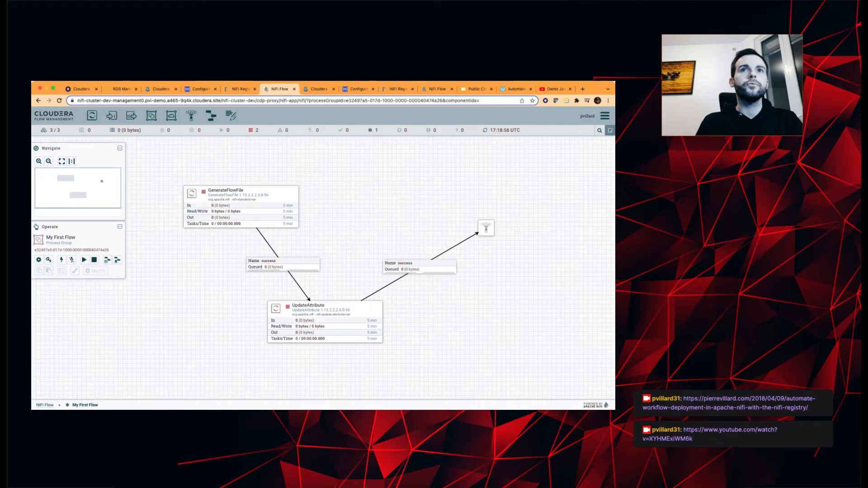
right_click(380, 202)
mouse_move(406, 235)
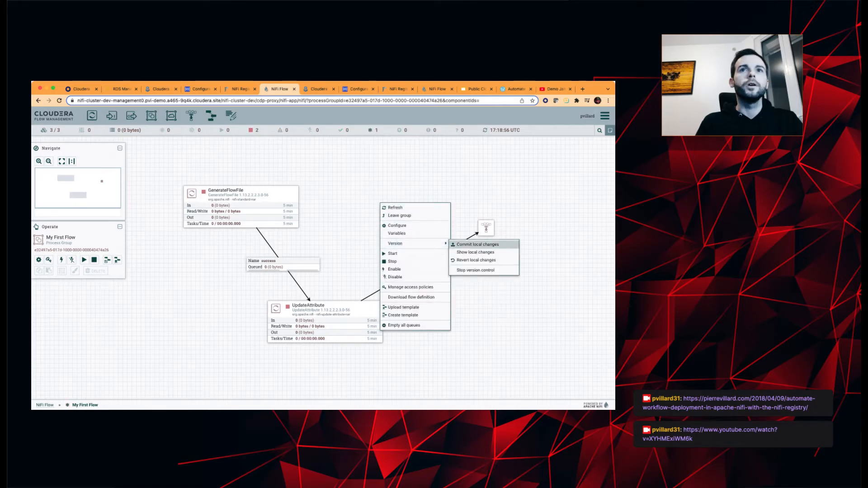
left_click(479, 242)
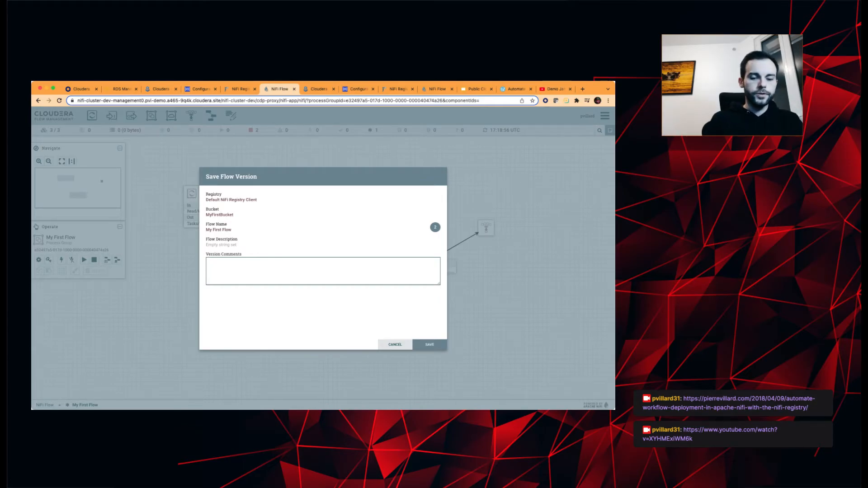
type("This is my ne")
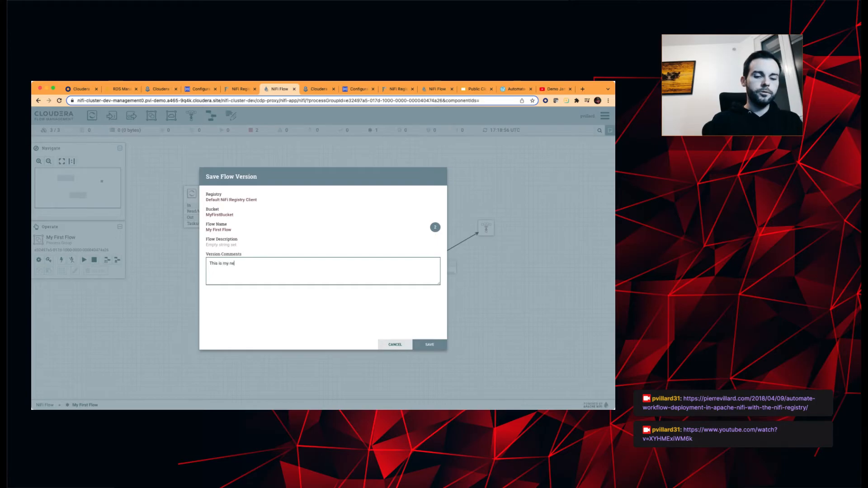
type("w version with a funnelm")
key("BackSpace")
key("Return")
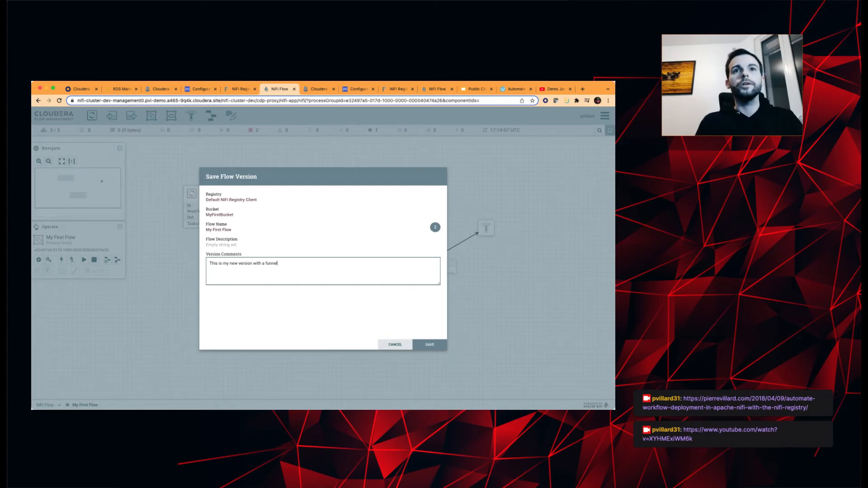
left_click(430, 344)
right_click(396, 227)
left_click(409, 232)
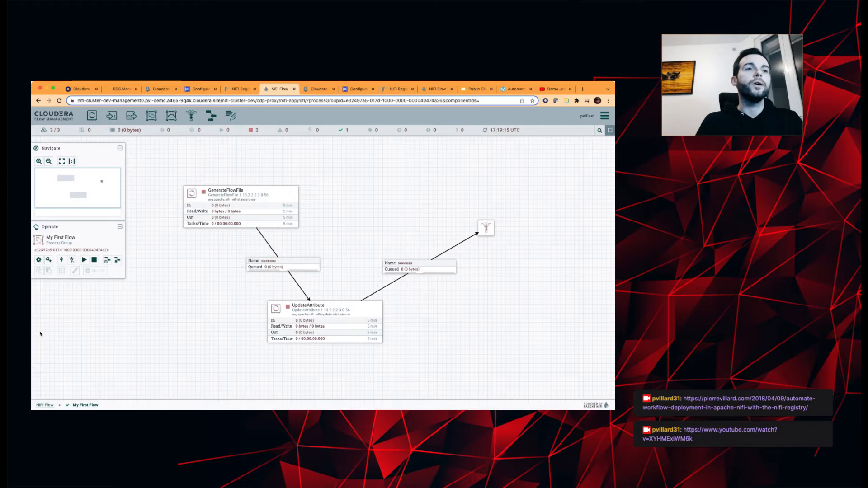
Return to the dev root canvas, reload the dev NiFi Registry and expand My First Flow to view its change log.
left_click(45, 405)
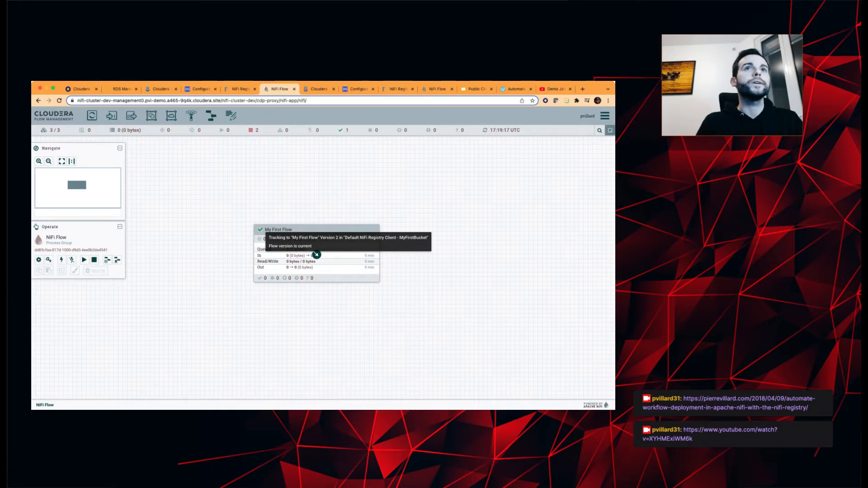
left_click(239, 89)
key("super+r")
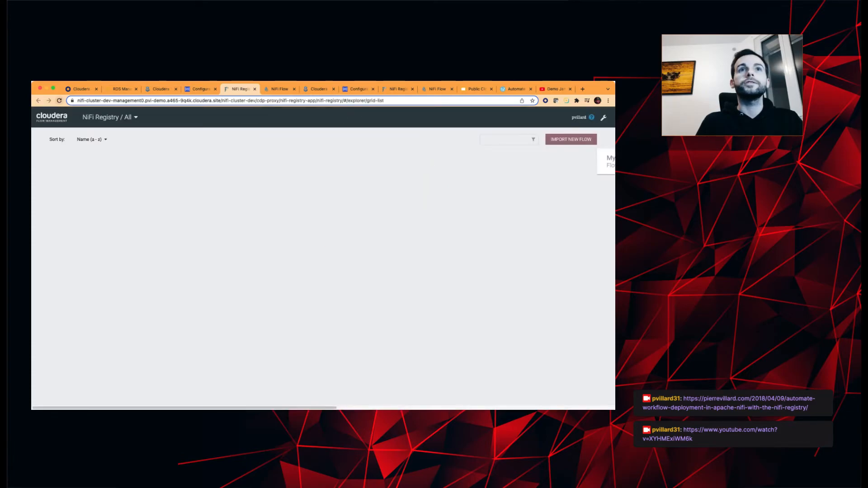
left_click(226, 162)
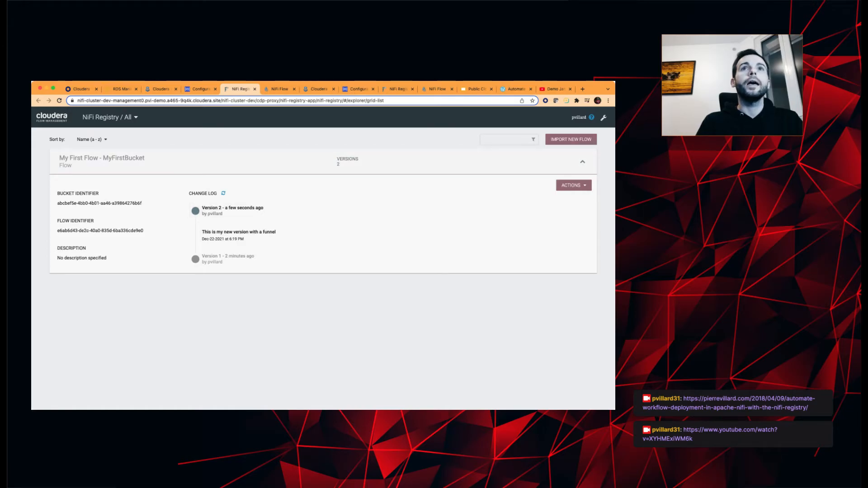
Reload the prod NiFi Registry and expand My First Flow to compare its change log with dev.
left_click(397, 89)
left_click(59, 100)
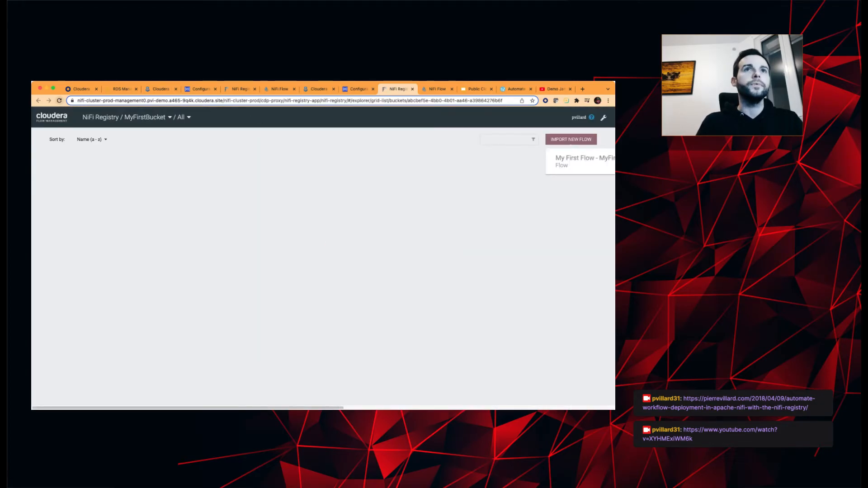
left_click(217, 162)
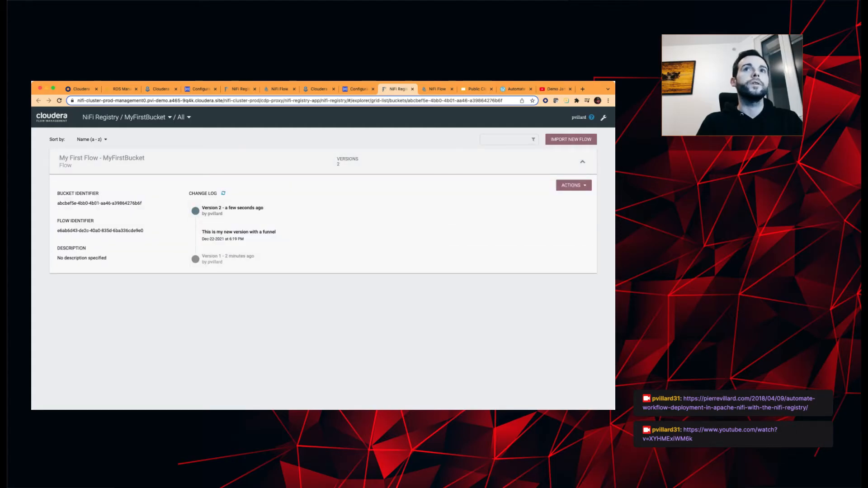
In prod NiFi, inspect the contents of My First Flow and check its version status from the root canvas.
left_click(436, 89)
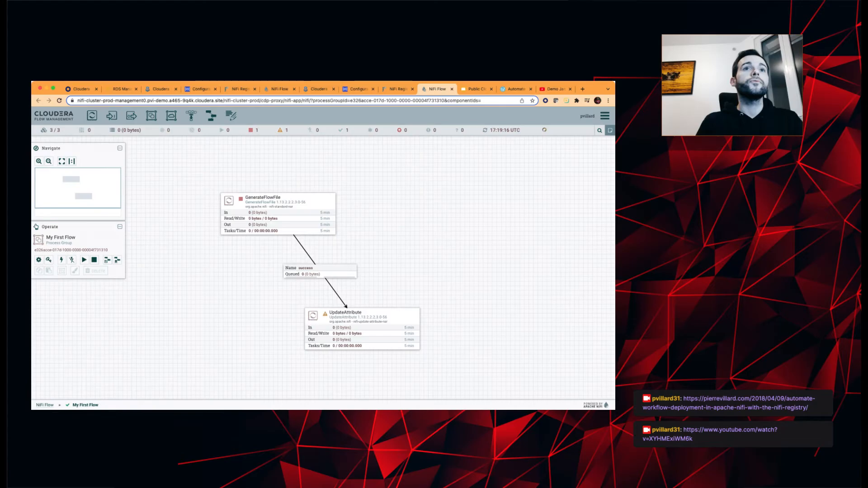
left_click(44, 405)
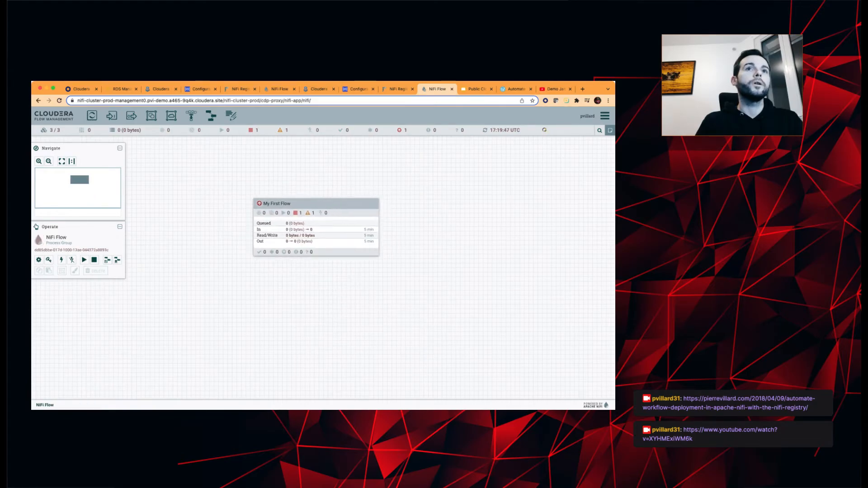
double_click(253, 254)
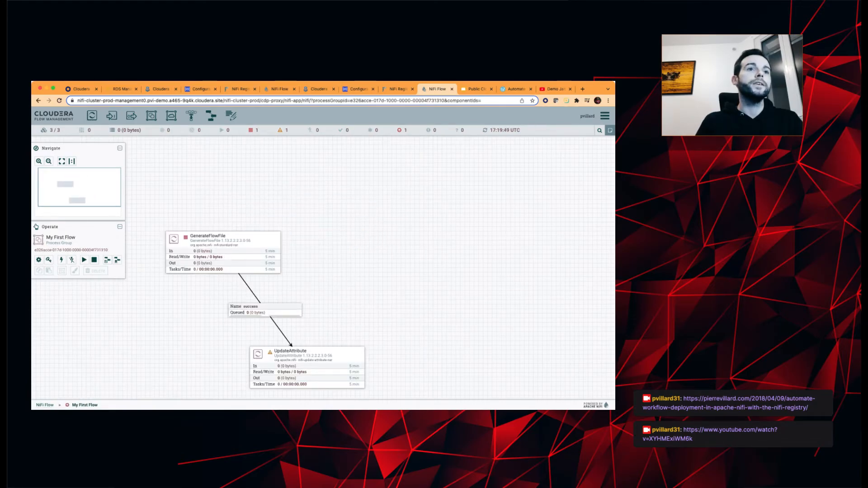
left_click(45, 405)
left_click_drag(290, 316, 301, 301)
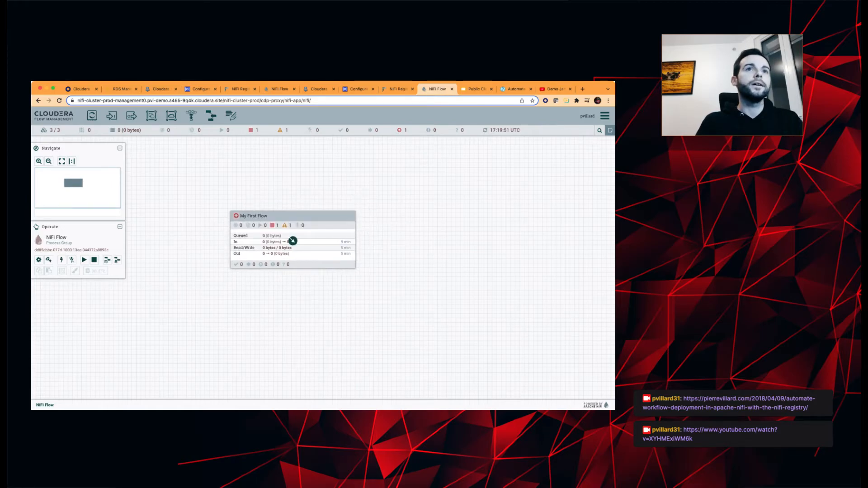
mouse_move(236, 216)
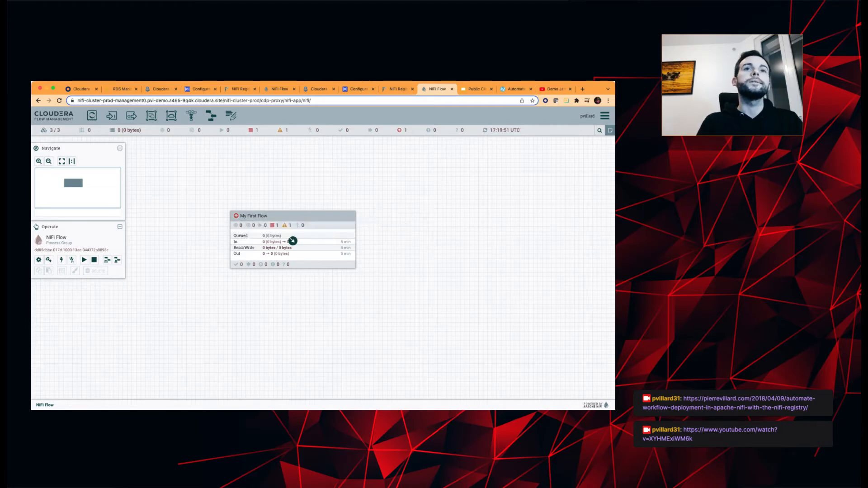
Open the list of available versions for changing the version of the prod My First Flow process group.
right_click(263, 219)
mouse_move(294, 240)
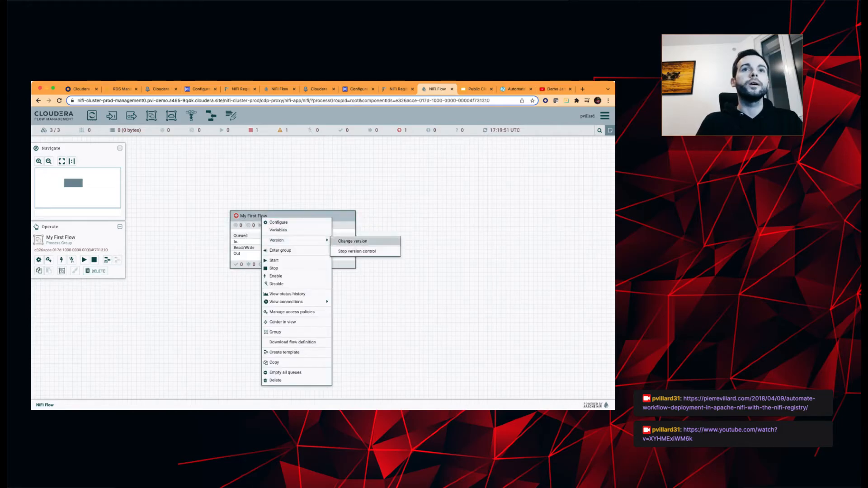
left_click(353, 241)
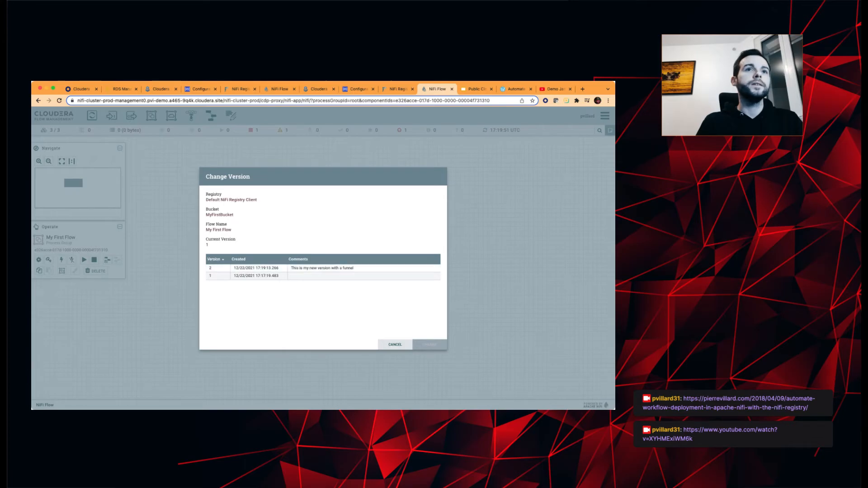